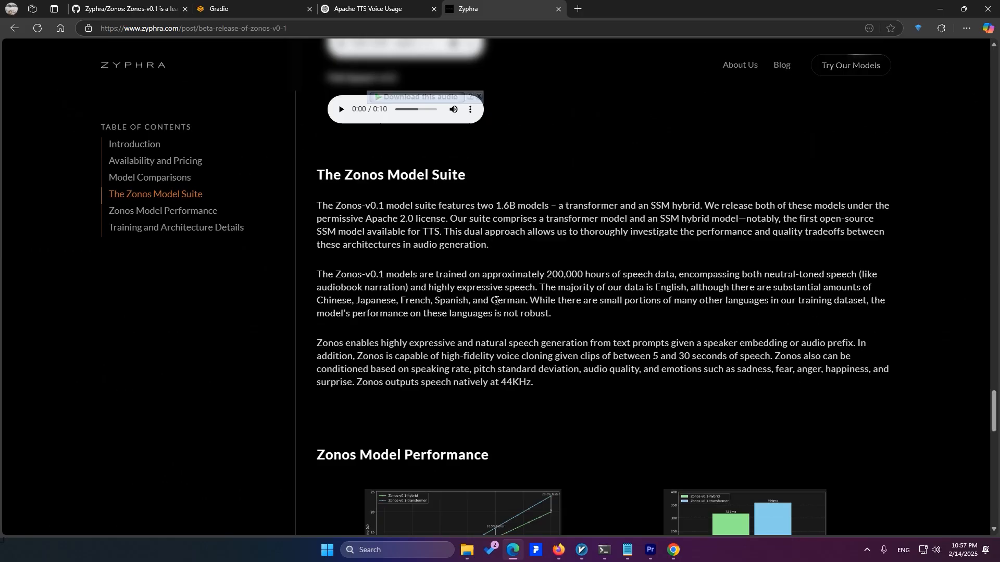
Review the Zonos model suite article, the Zyphra/Zonos README and the file list of the Zonos-for-windows repository
scroll(100, 271, down, 4)
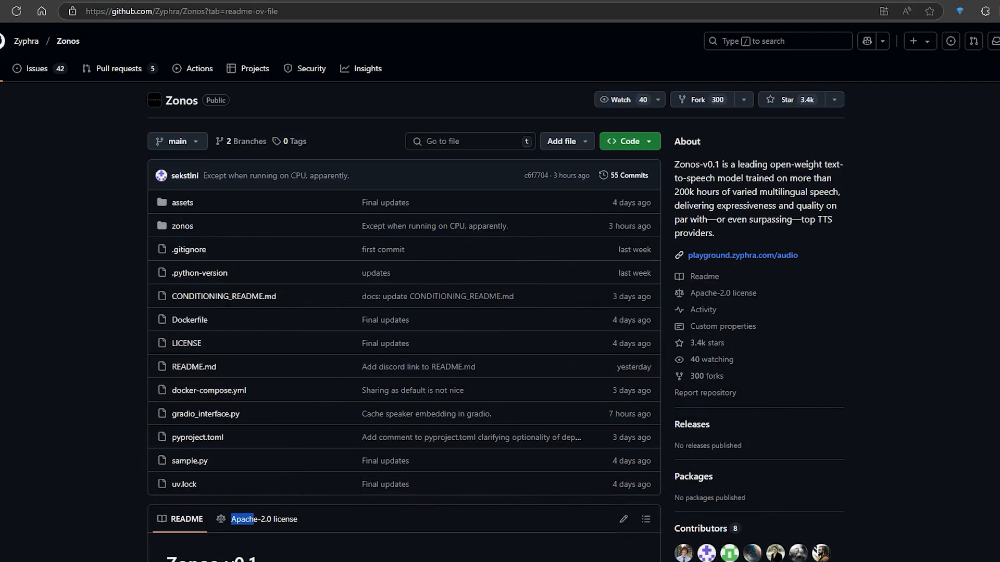
scroll(119, 371, down, 9)
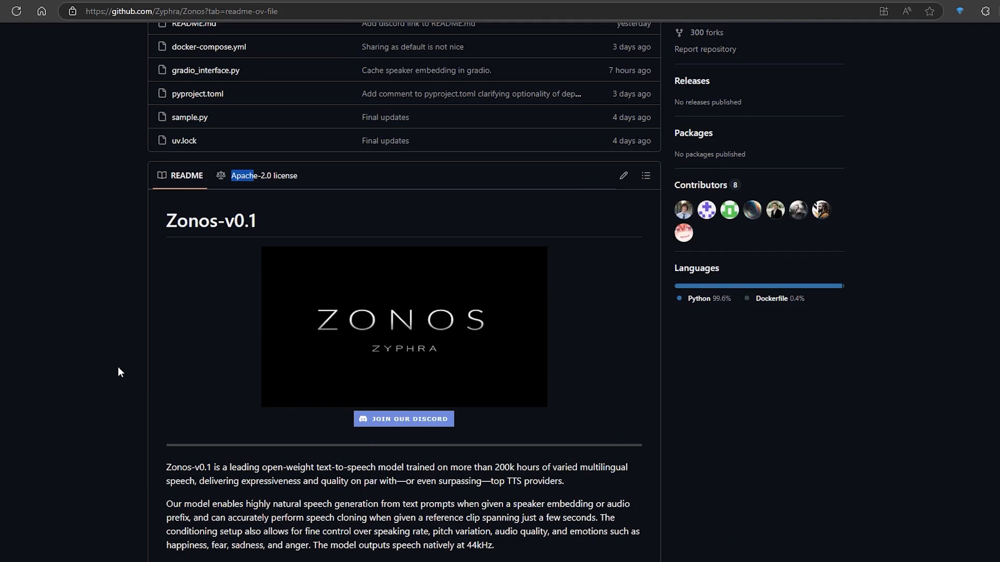
scroll(119, 371, down, 4)
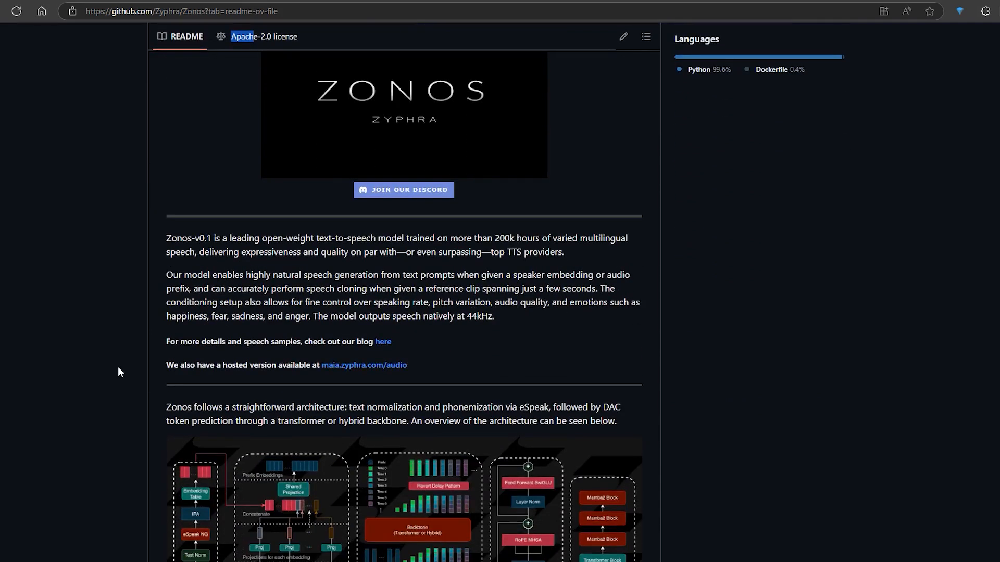
scroll(117, 366, down, 12)
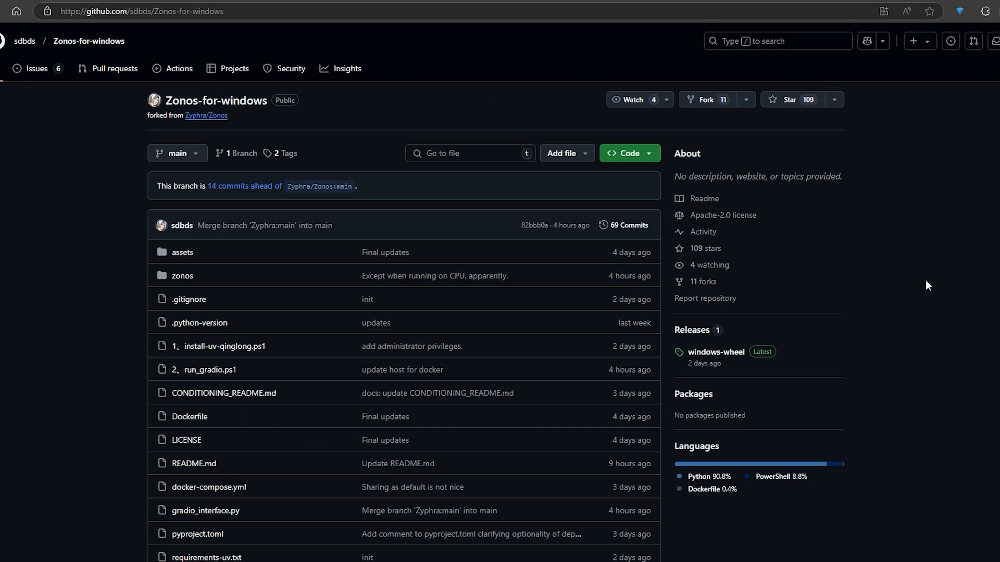
scroll(323, 325, down, 2)
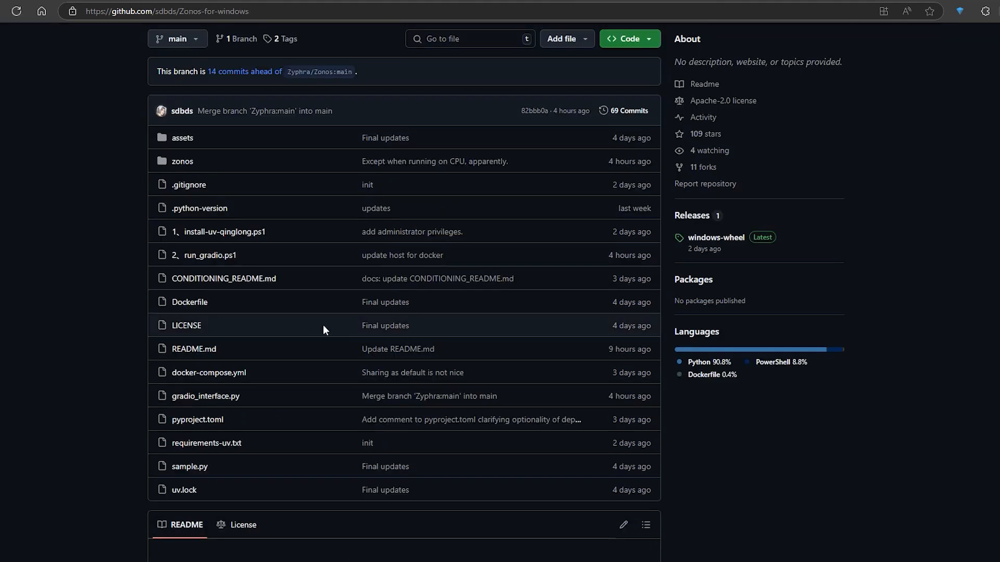
scroll(645, 51, up, 2)
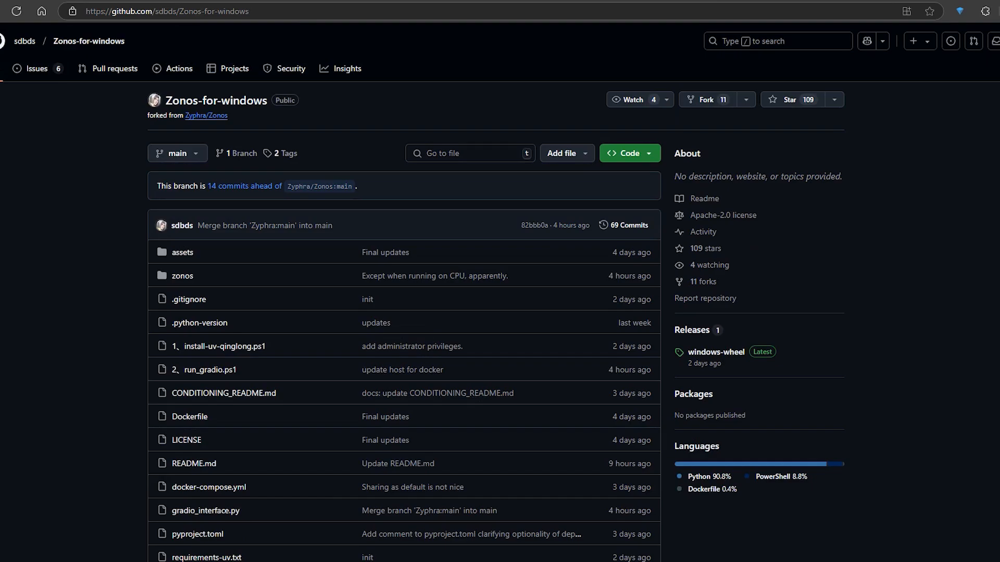
Copy the Set-ExecutionPolicy Unrestricted command from the README's Windows Installation section and open Windows PowerShell as administrator
scroll(69, 318, down, 20)
drag(209, 357, 346, 357)
key(ctrl+c)
key(super)
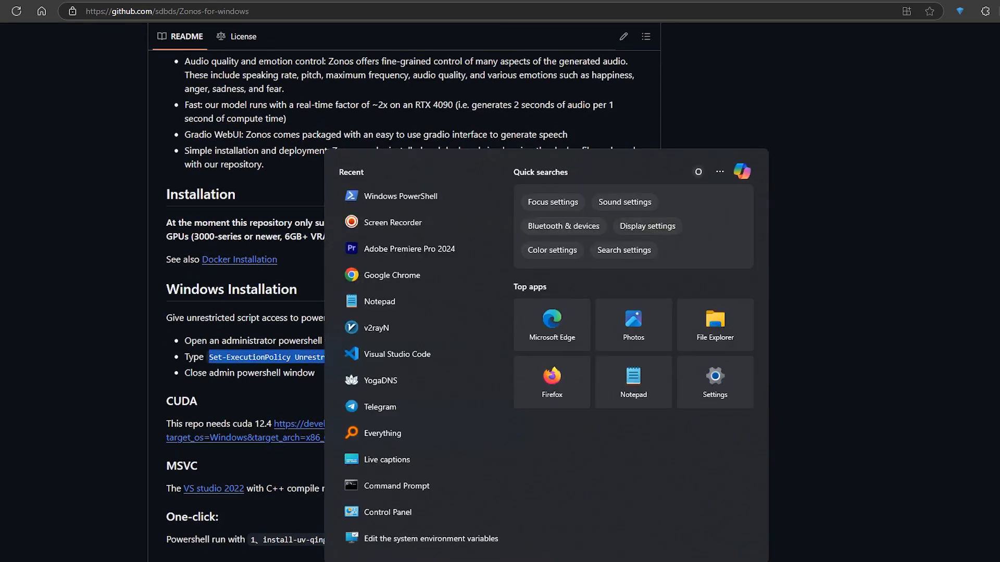
text(power)
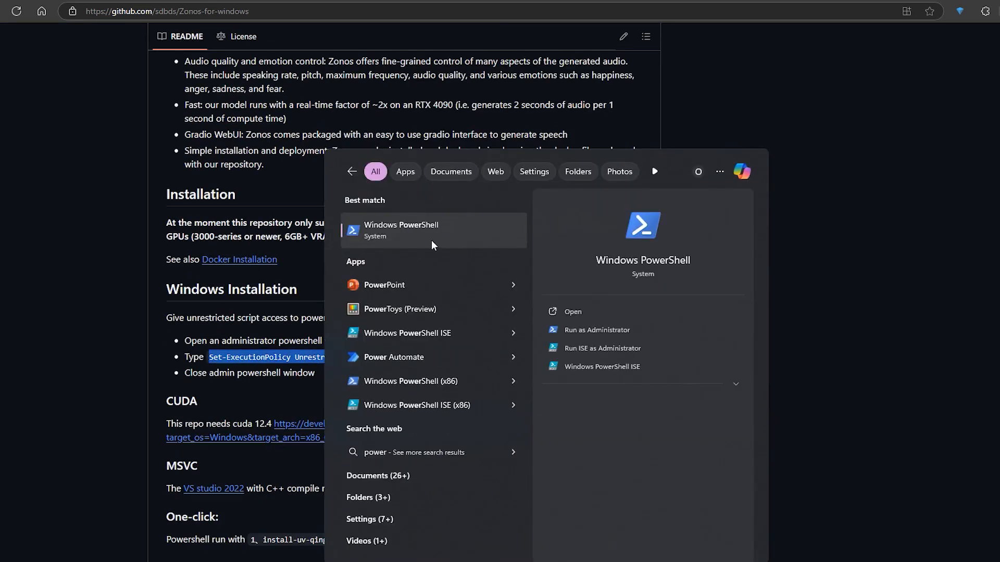
right_click(431, 240)
click(505, 259)
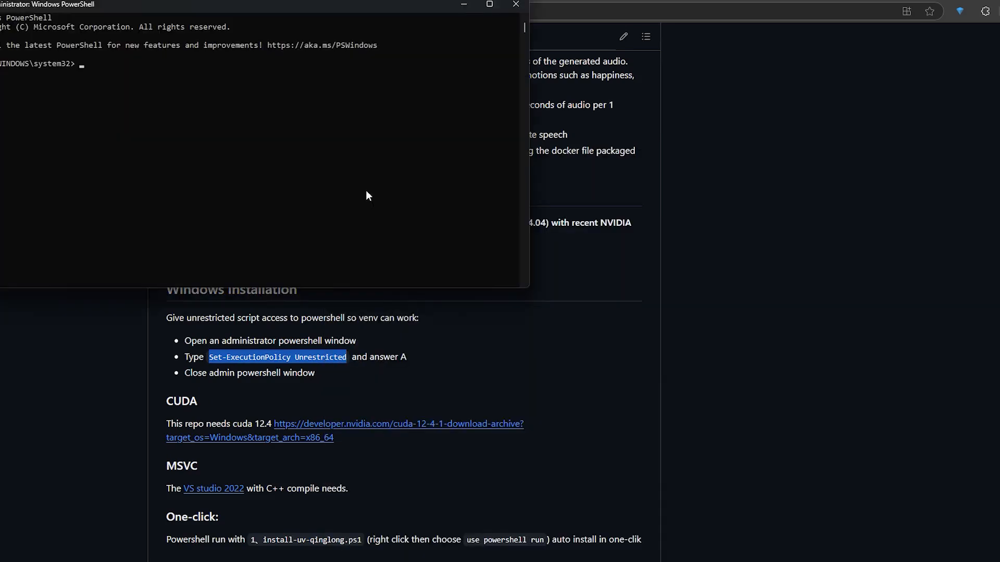
Run Set-ExecutionPolicy Unrestricted, answer A to the policy change, and close the administrator PowerShell window
key(ctrl+v)
key(Return)
text(A)
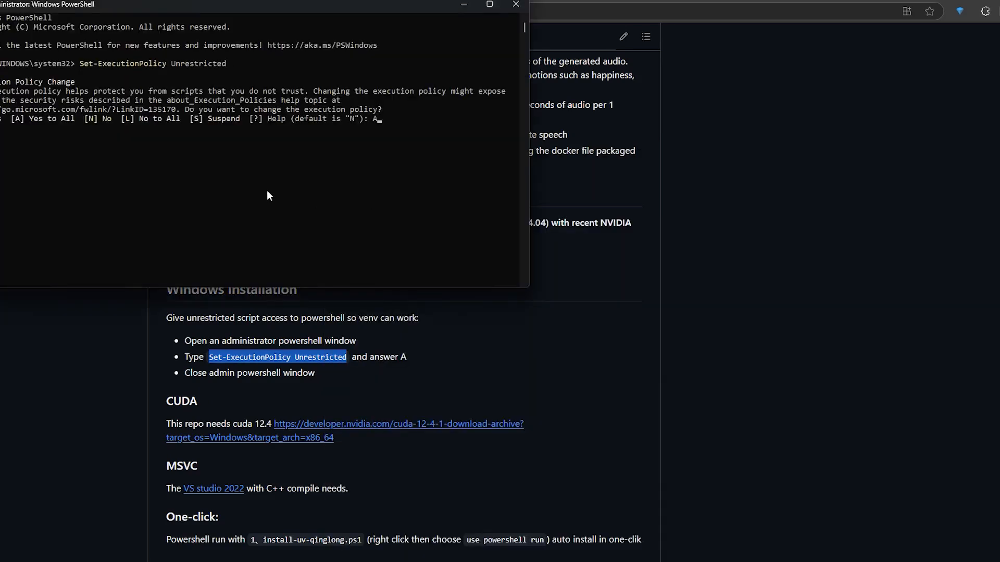
key(Return)
click(516, 4)
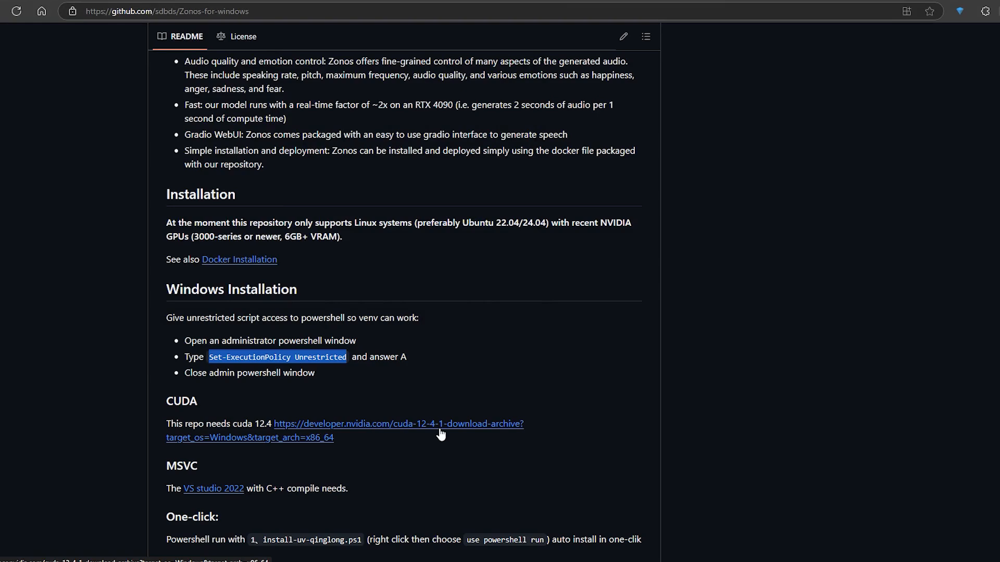
Open the CUDA 12.4 download archive link from the README in a new browser tab
right_click(360, 427)
click(424, 218)
click(782, 0)
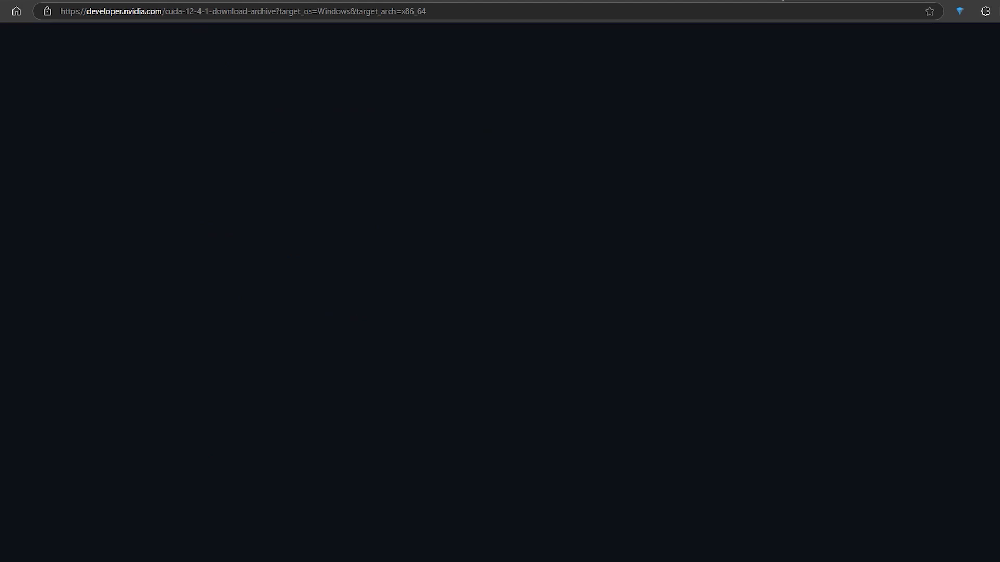
Choose Windows, x86_64, version 11 and the exe (local) installer for the CUDA Toolkit 12.4 download
click(425, 267)
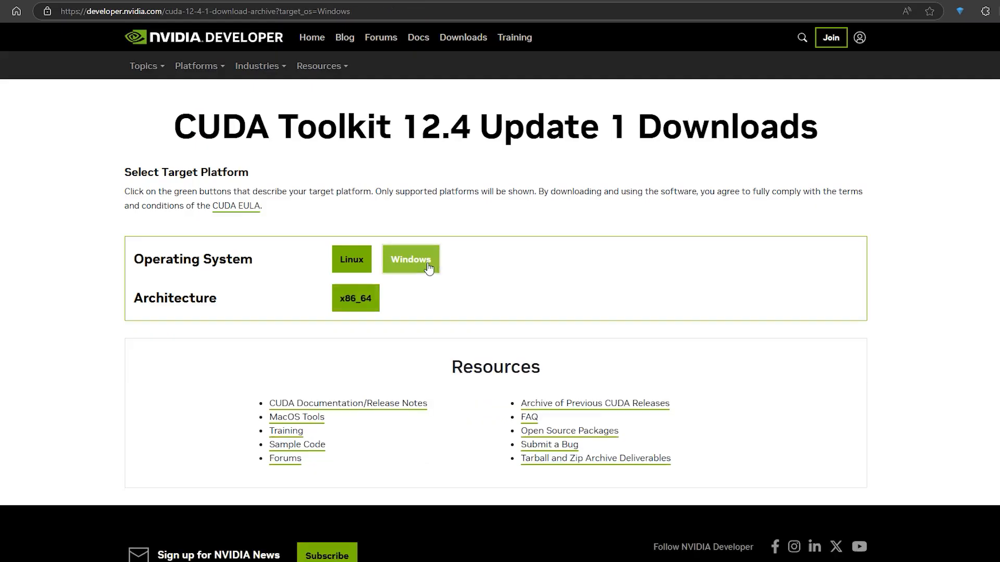
click(378, 299)
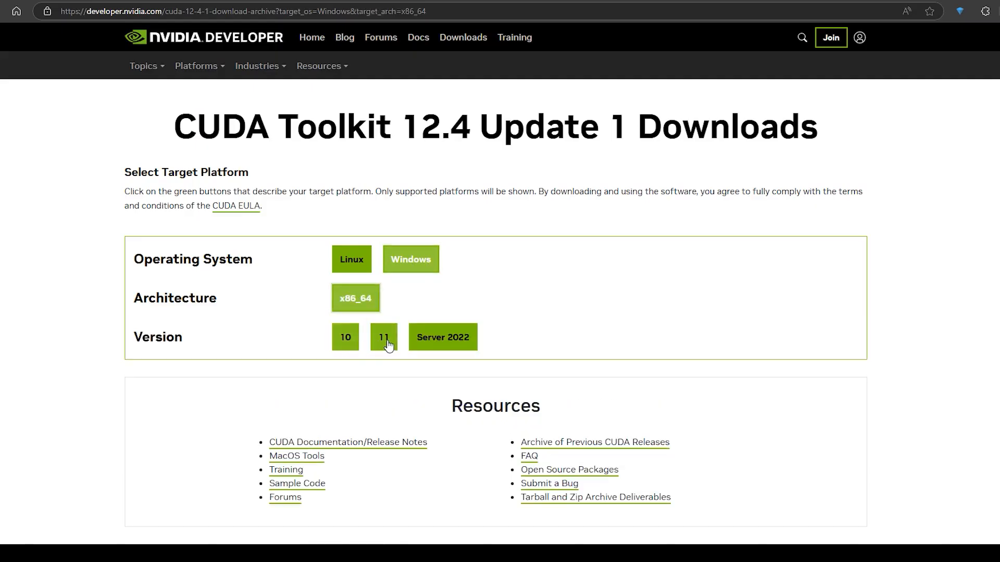
click(385, 345)
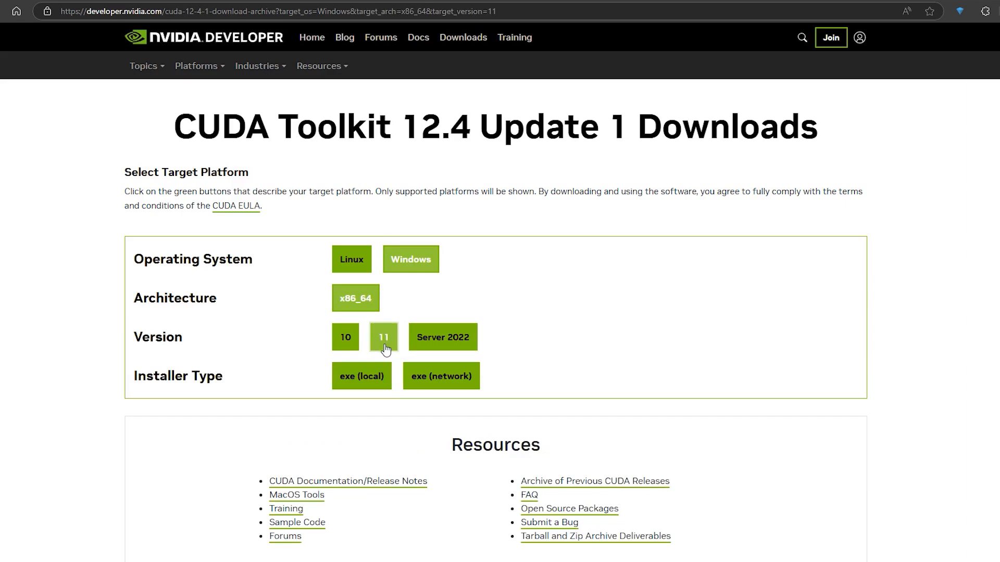
click(348, 382)
scroll(383, 380, down, 2)
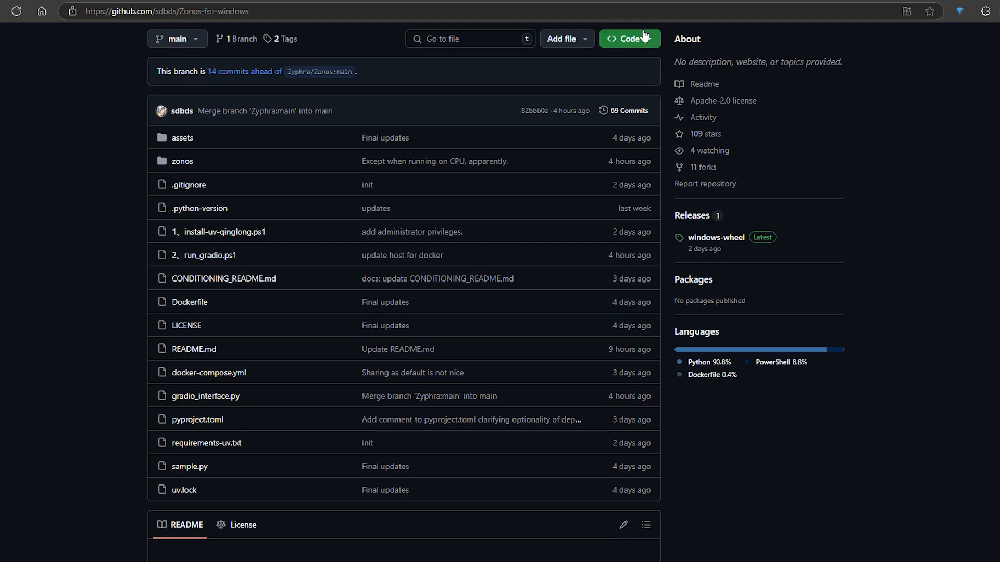
Download the Zonos-for-windows repository as a ZIP, extract its Zonos-for-windows-main folder to the desktop and open it
click(644, 36)
click(543, 221)
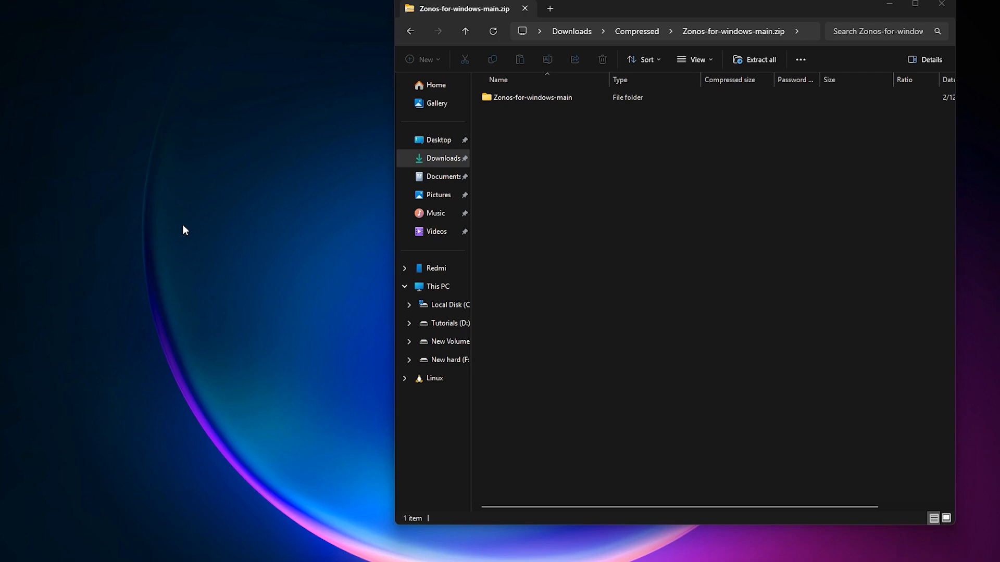
drag(532, 98, 317, 301)
double_click(318, 302)
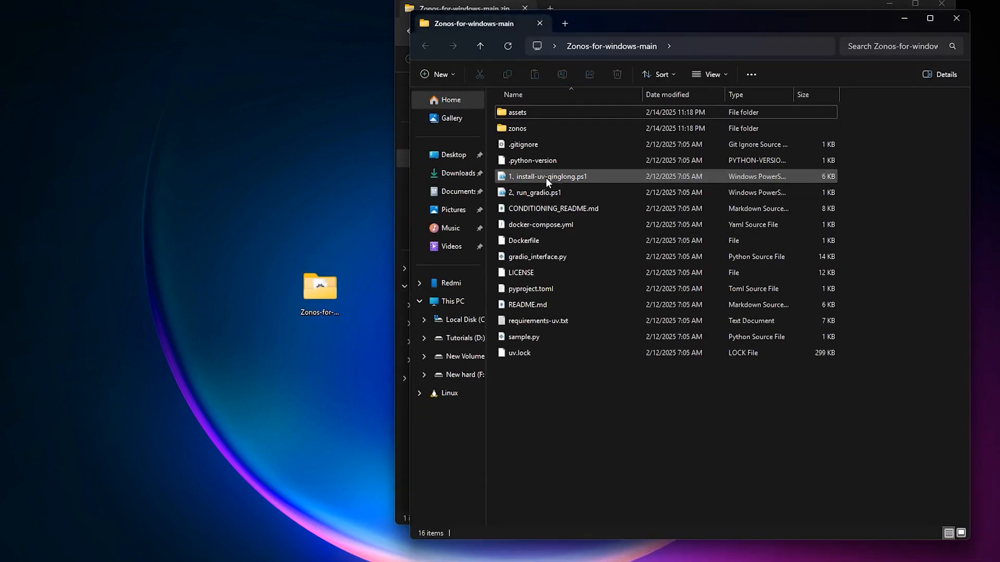
Try to run the 1、install-uv-qinglong.ps1 script with PowerShell directly from the extracted folder
click(563, 176)
right_click(562, 176)
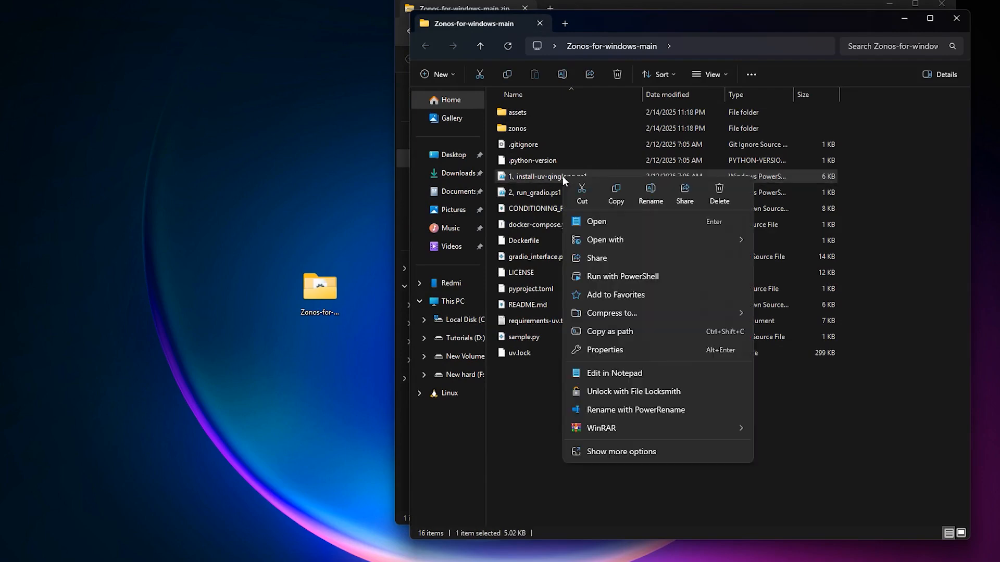
click(649, 277)
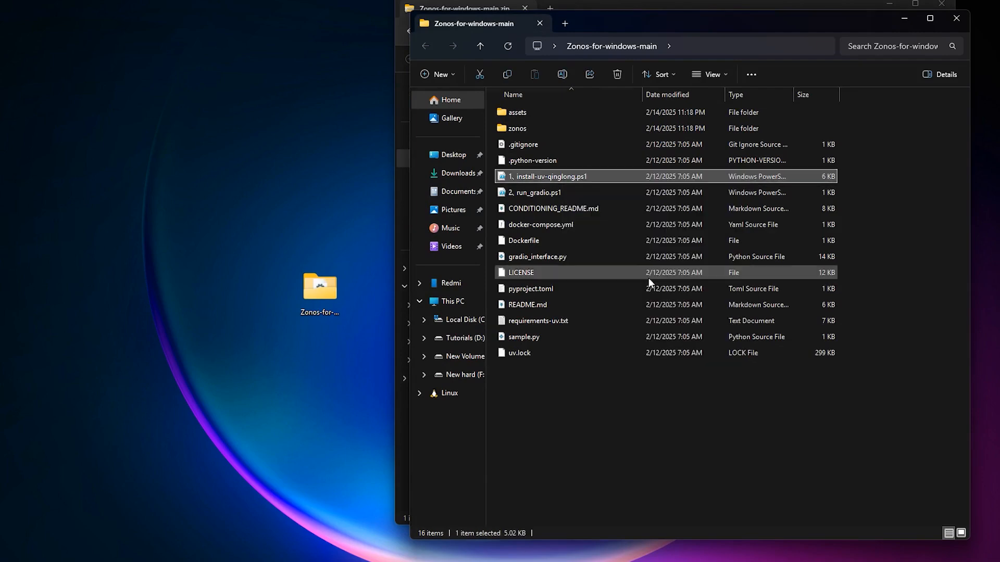
drag(316, 86, 502, 132)
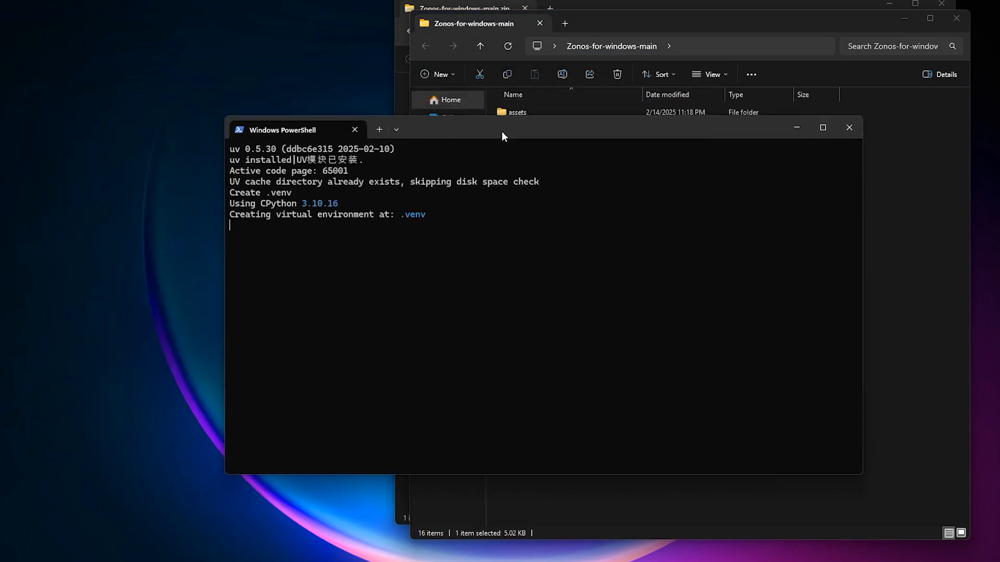
click(847, 131)
right_click(529, 190)
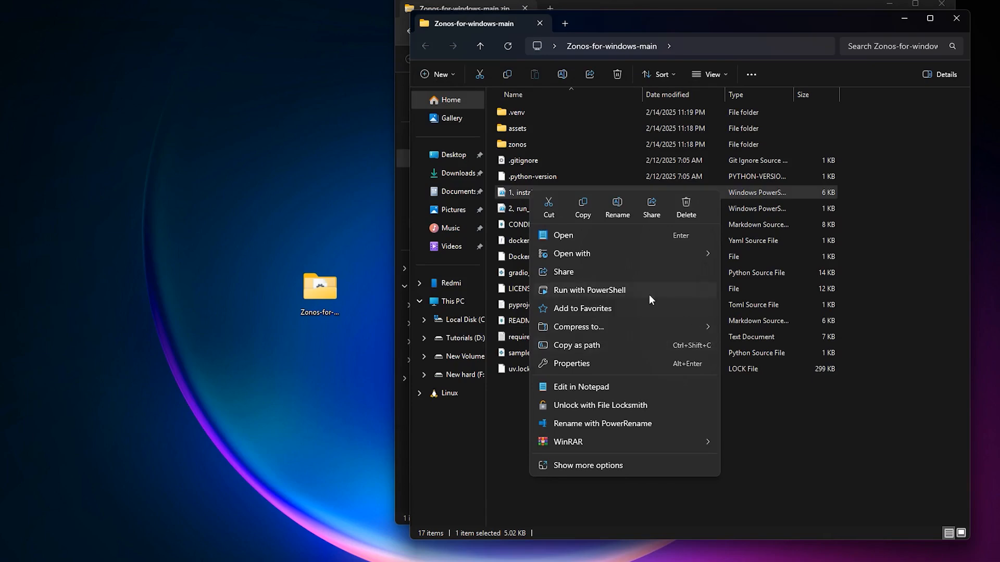
click(800, 411)
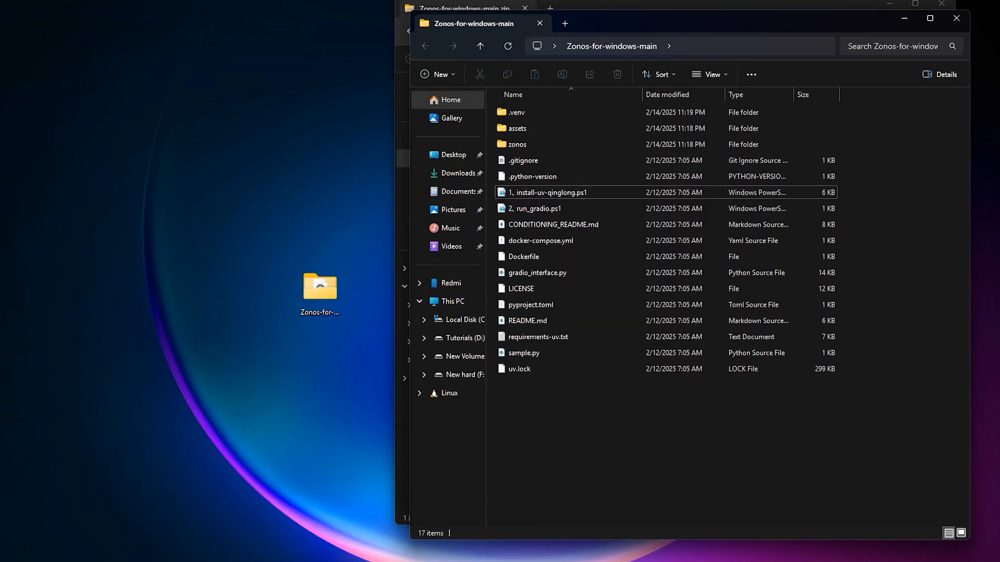
Open Windows PowerShell and change its directory to the Zonos-for-windows-main folder on the desktop
key(super+s)
text(power)
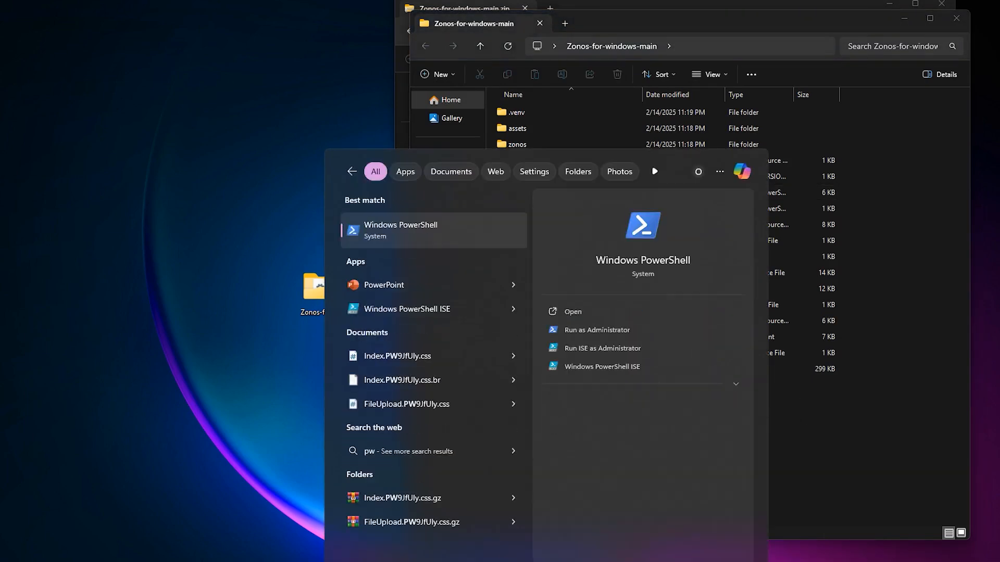
key(Return)
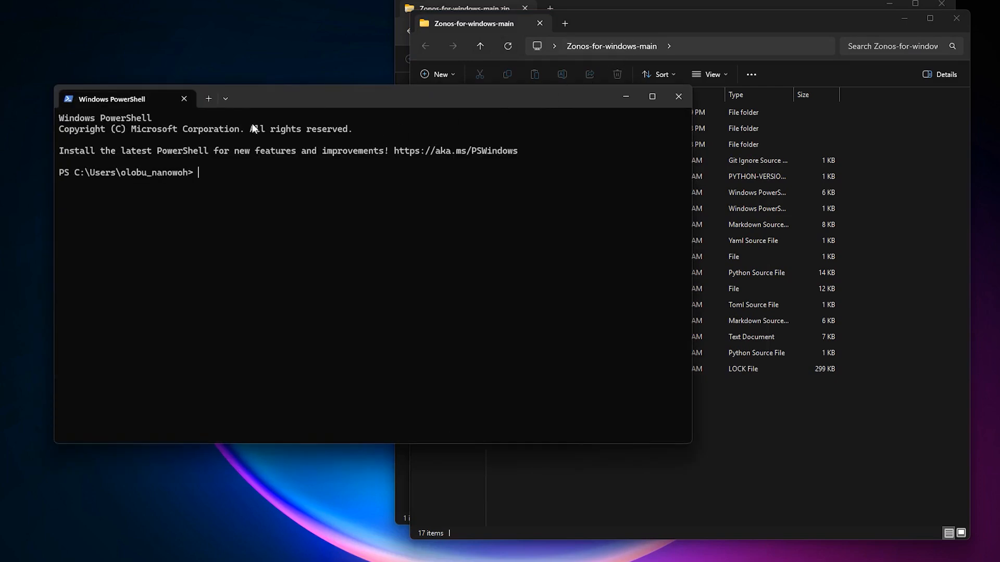
text(cd)
click(741, 44)
click(264, 227)
text(C:\Users\olobu_nanowoh\OneDrive\Desktop\Zonos-for-windows-main)
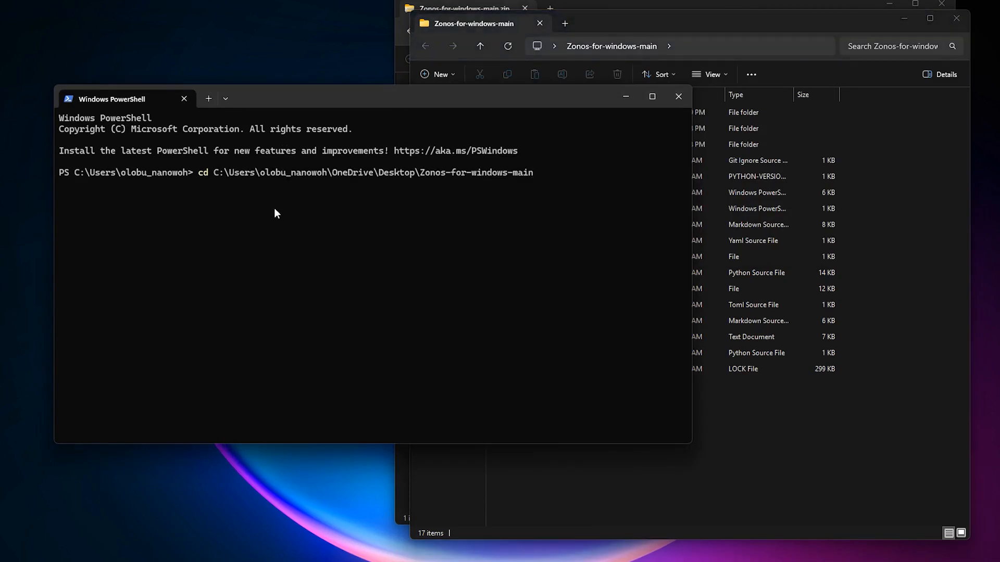
key(Return)
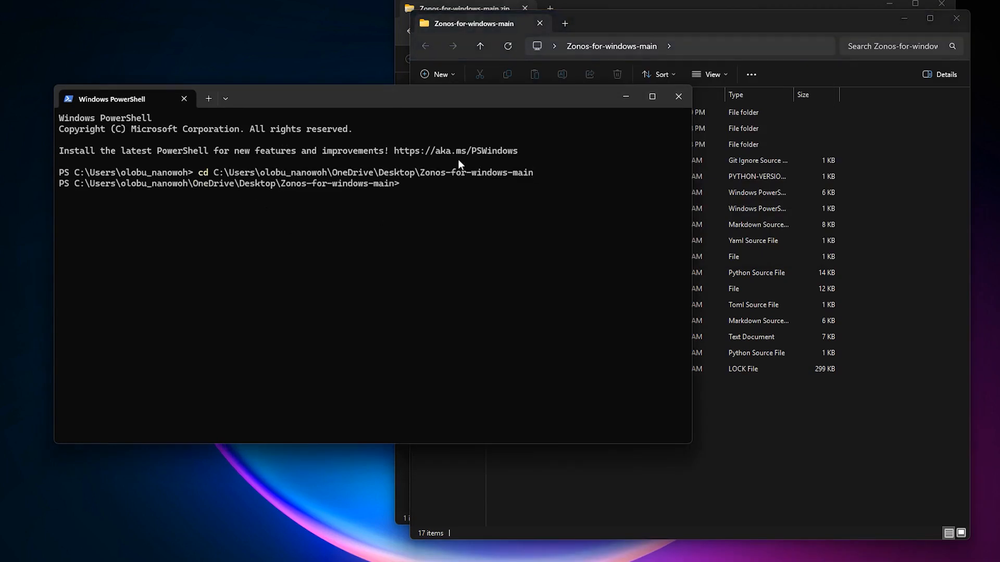
Run the .\1、install-uv-qinglong.ps1 install script from the PowerShell prompt
text(l)
key(Tab)
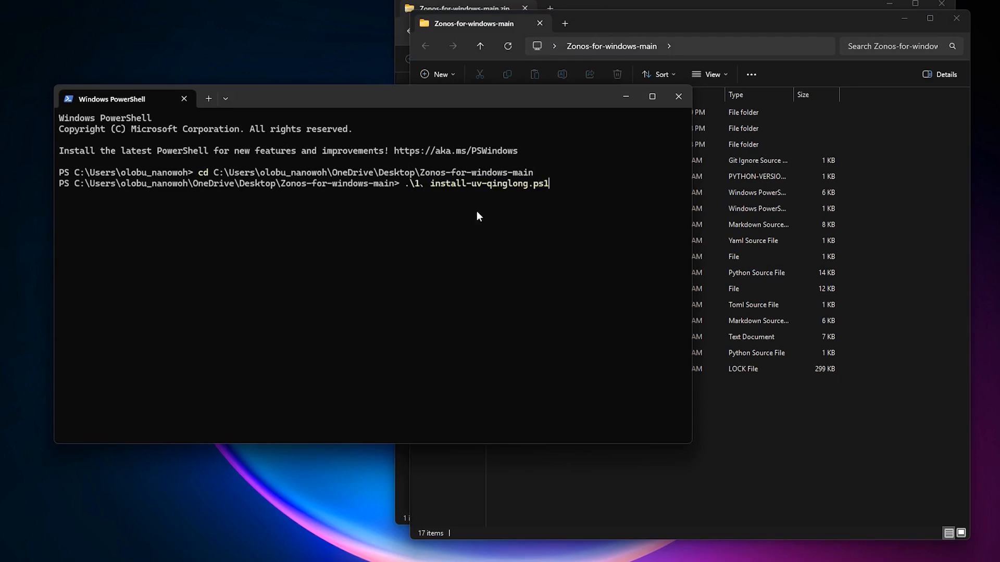
key(Return)
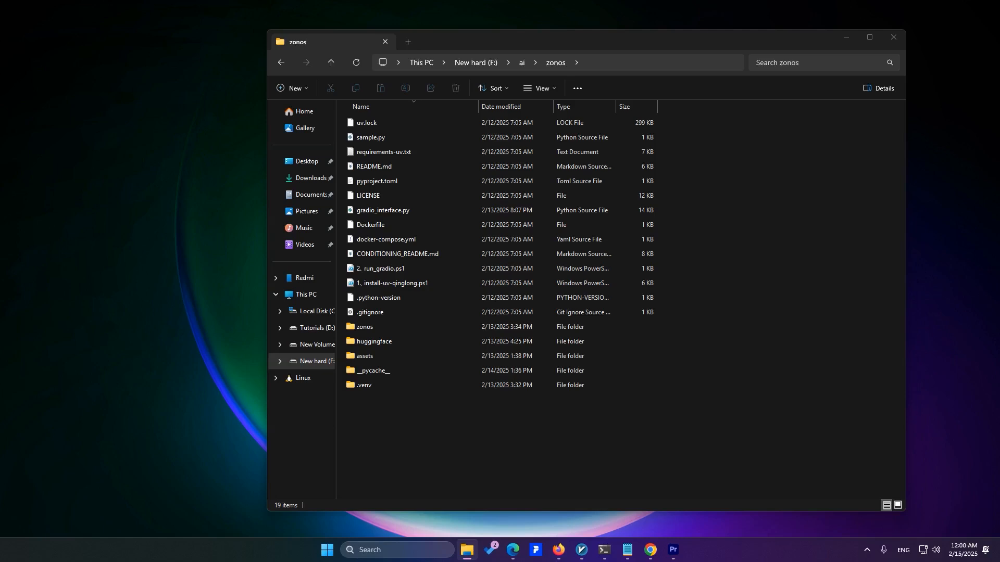
Open Windows PowerShell and copy the path of the zonos folder
right_click(399, 267)
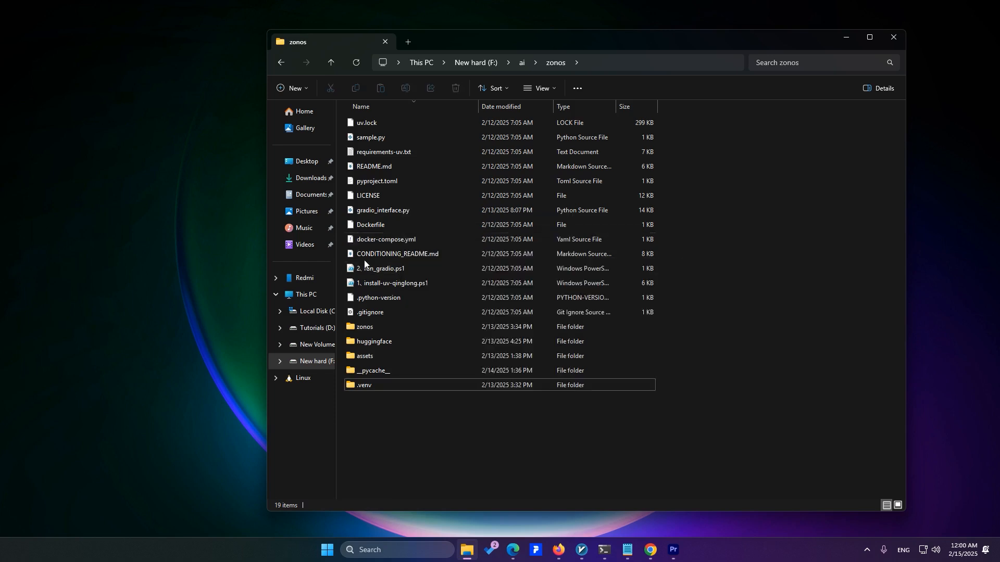
click(405, 548)
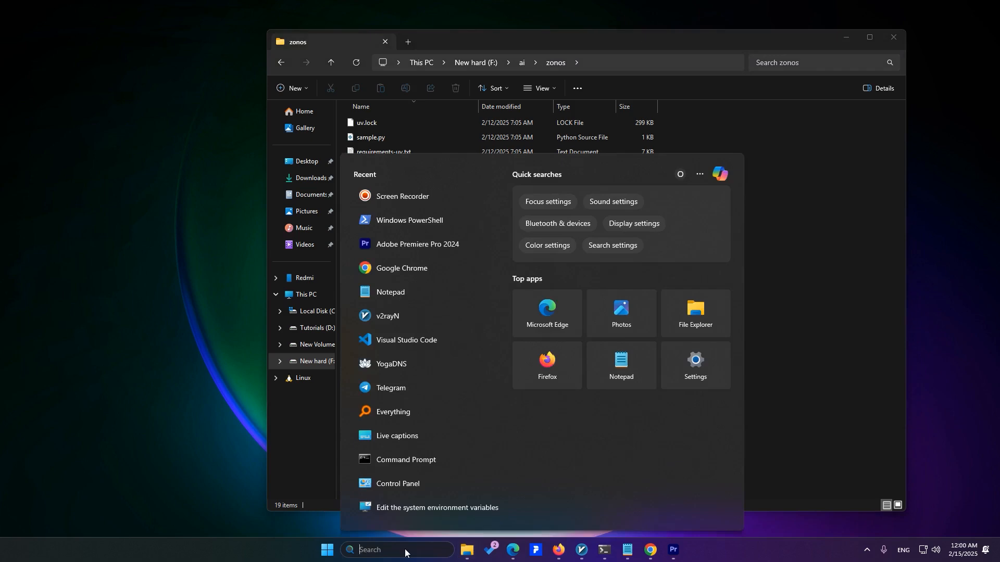
text(power)
key(Return)
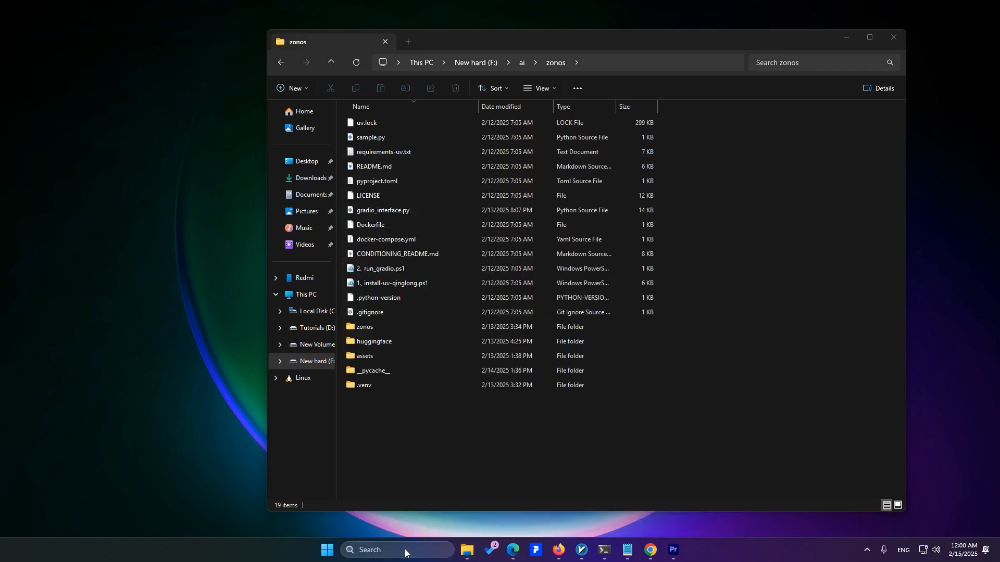
click(638, 61)
key(ctrl+c)
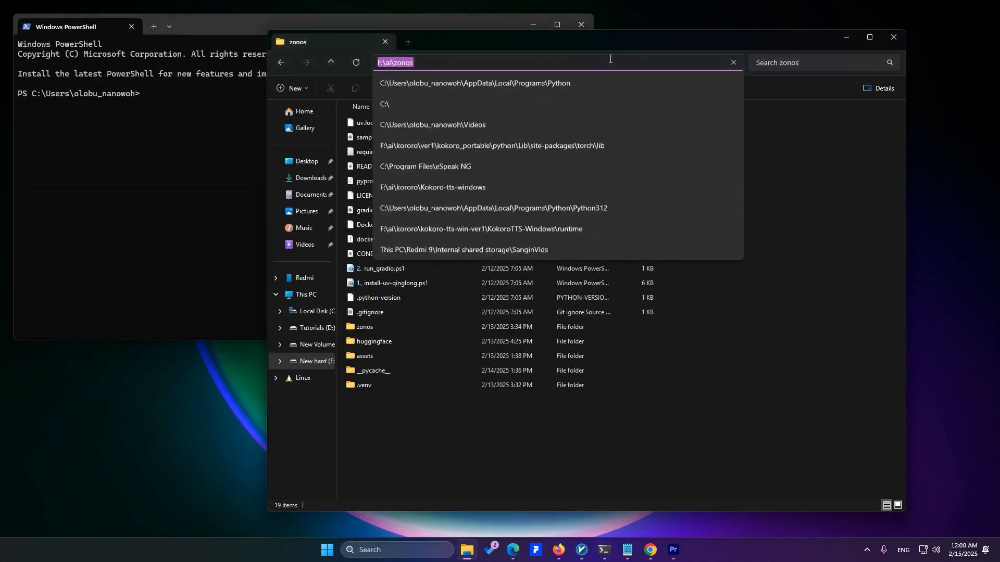
click(258, 165)
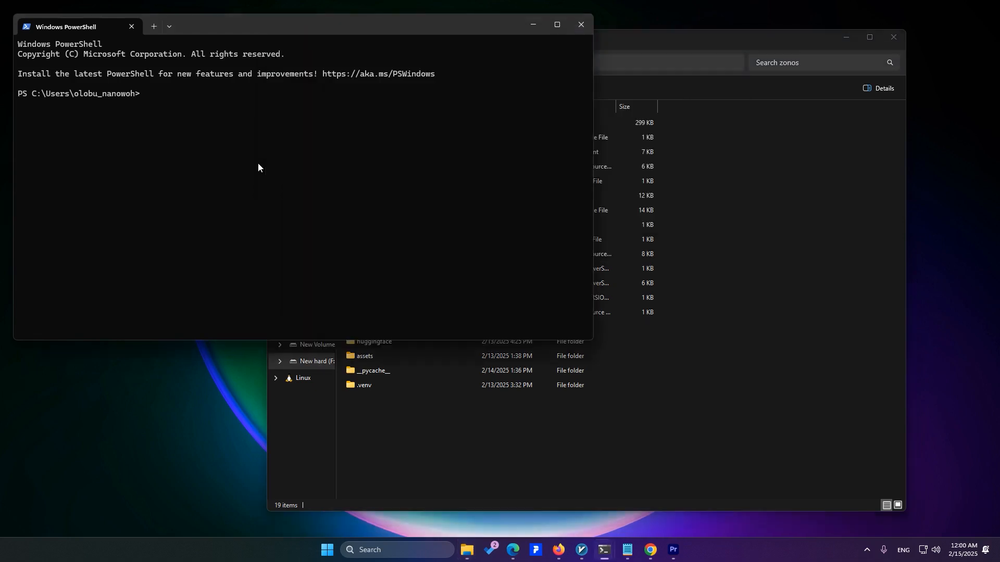
drag(342, 23, 604, 135)
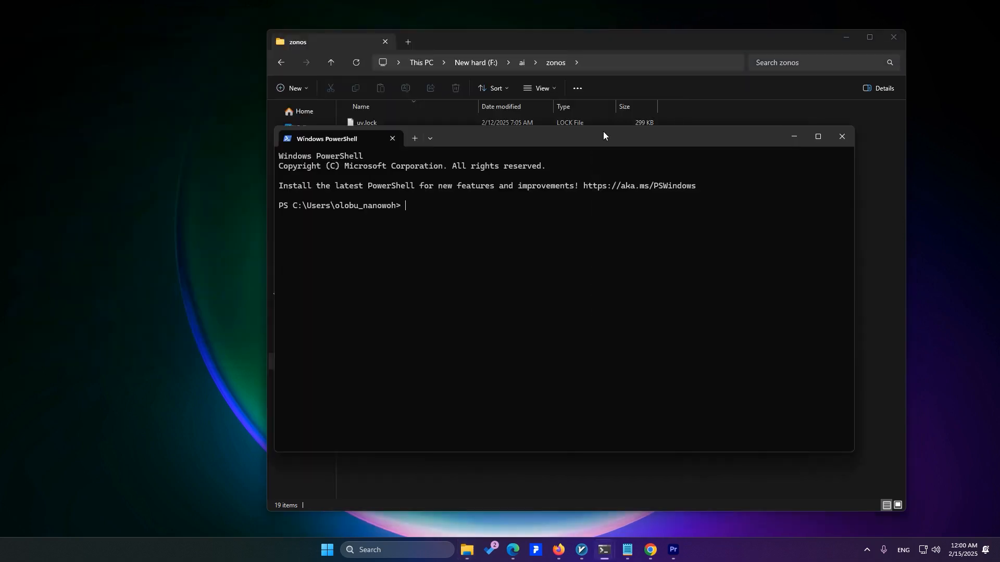
Switch PowerShell to the F: drive and change its directory to F:\ai\zonos
text(f:)
key(Return)
text(cd)
key(ctrl+v)
key(Return)
drag(589, 135, 597, 289)
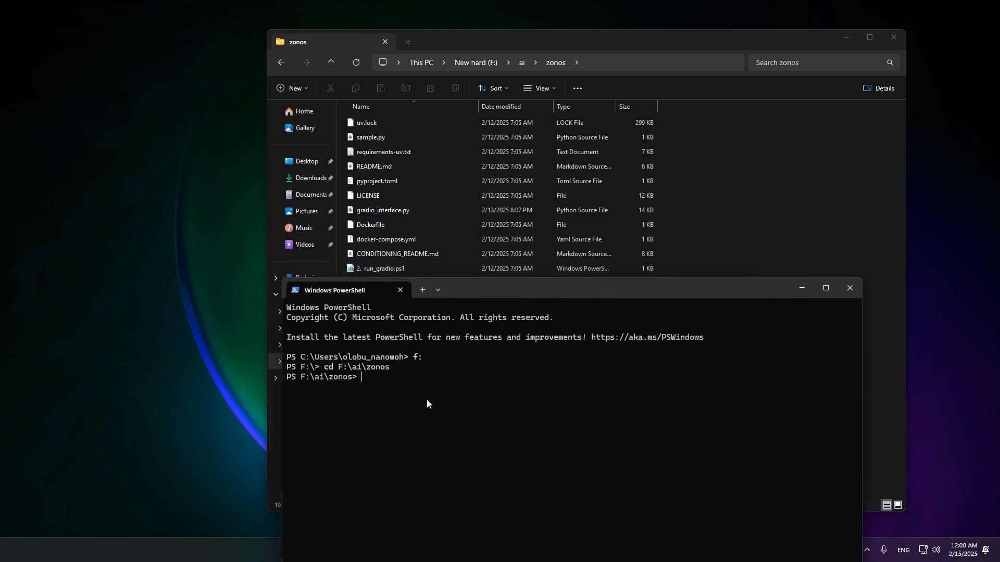
Run the .\2、run_gradio.ps1 script from the PowerShell prompt and open the Gradio page at 127.0.0.1:7860 in the browser
text(.\2)
key(Tab)
drag(563, 292, 531, 313)
click(414, 311)
right_click(367, 270)
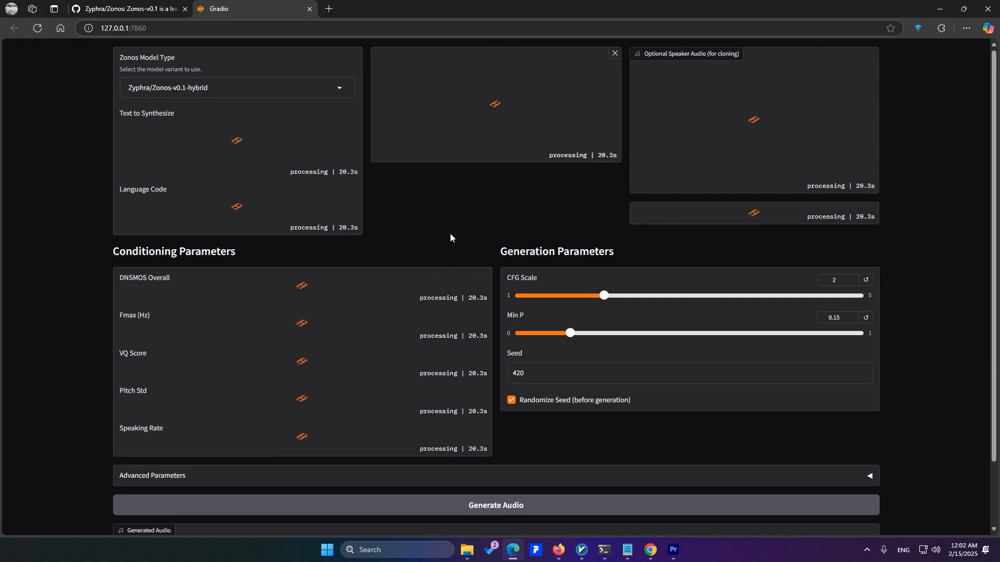
Switch the Zonos model type to Zyphra/Zonos-v0.1-transformer
click(321, 89)
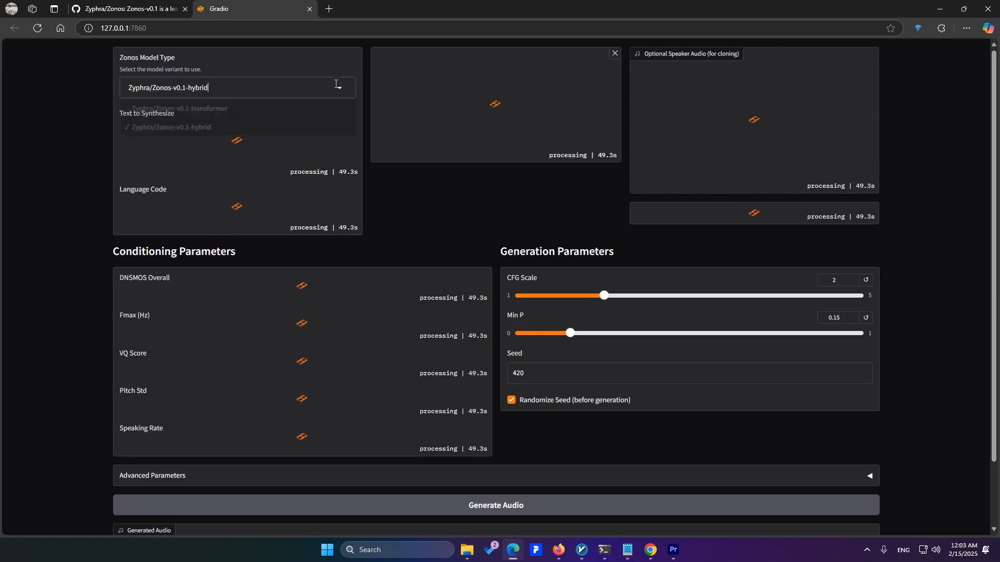
double_click(337, 84)
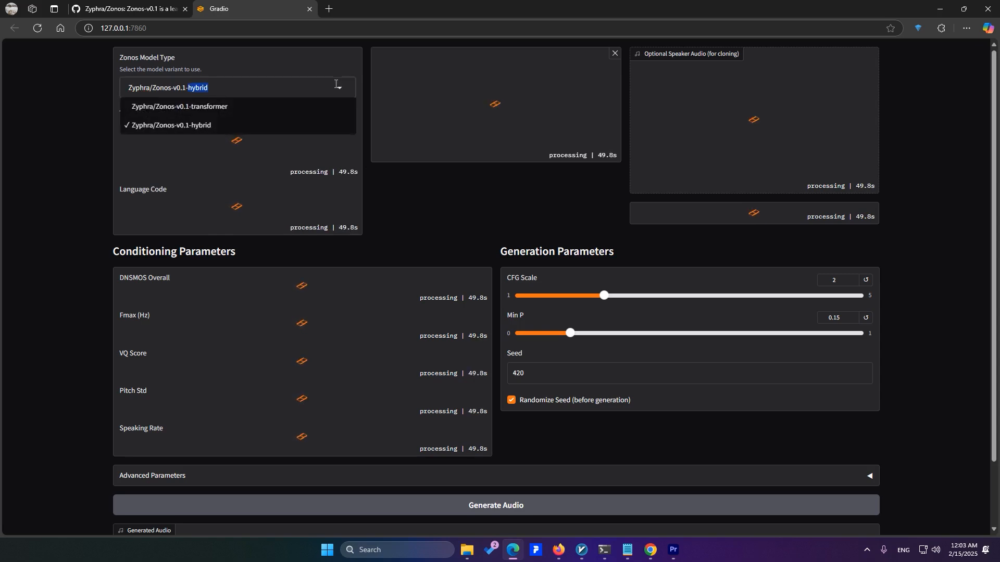
click(341, 86)
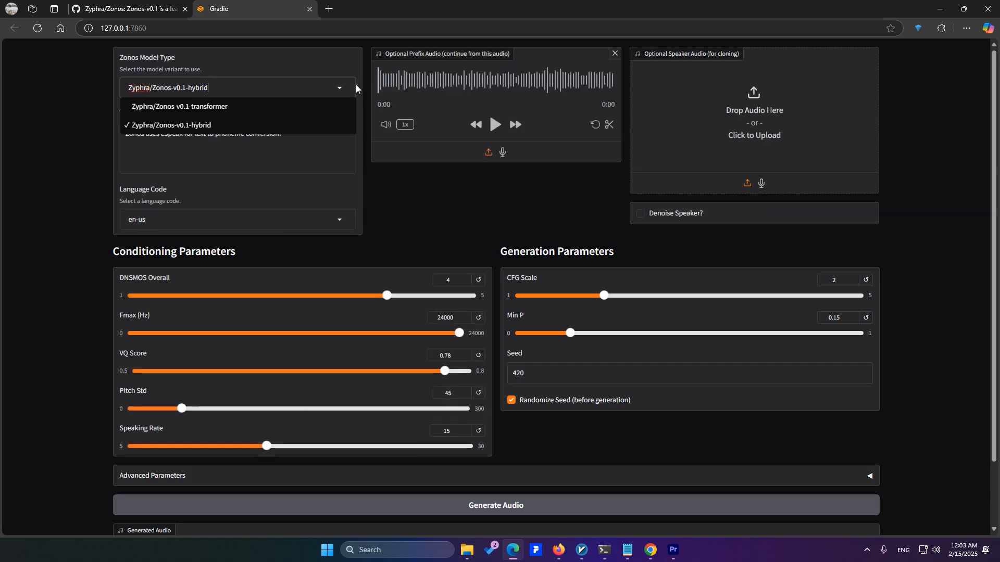
double_click(343, 82)
click(336, 84)
click(211, 104)
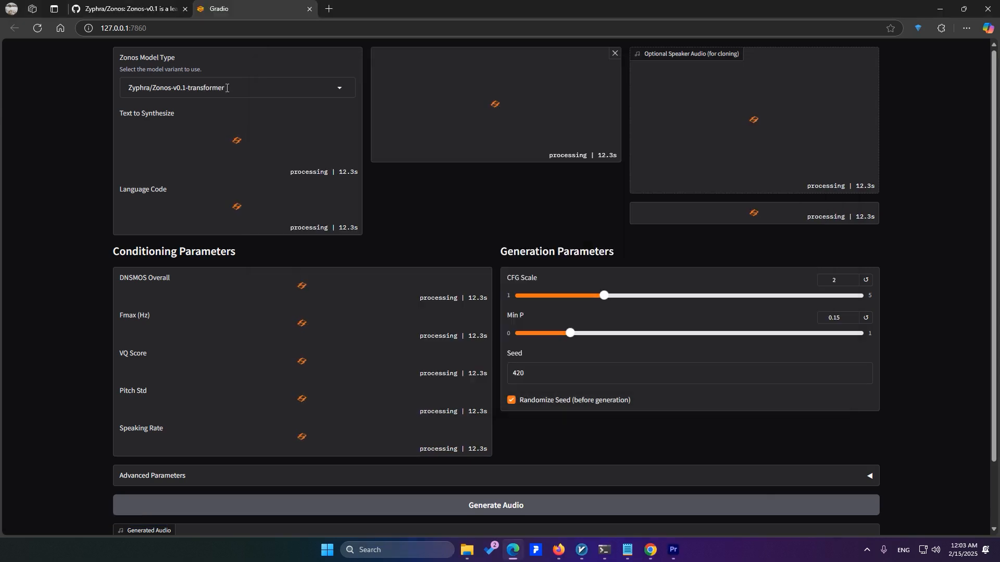
Set the Zonos model type back to Zyphra/Zonos-v0.1-hybrid
click(310, 88)
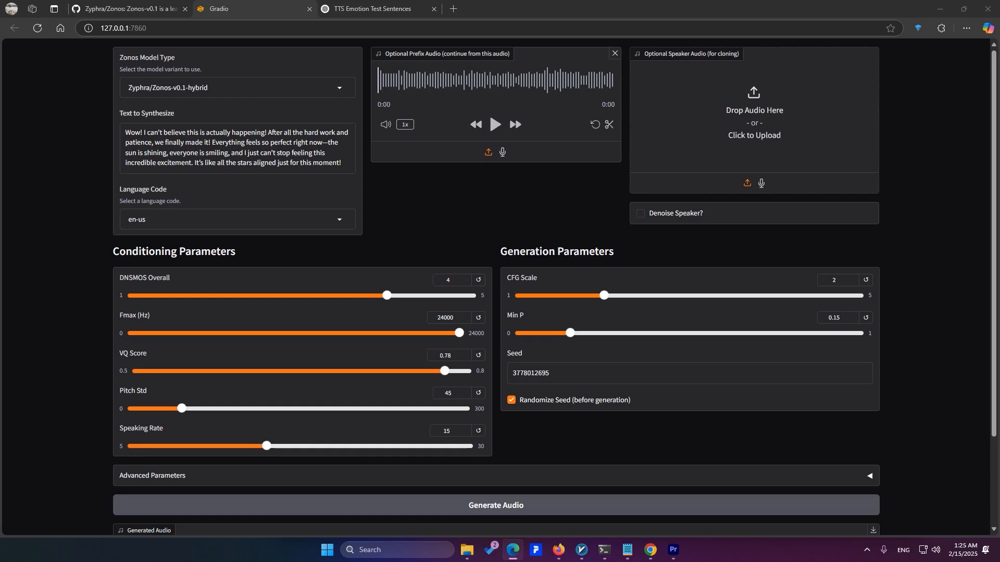
click(235, 88)
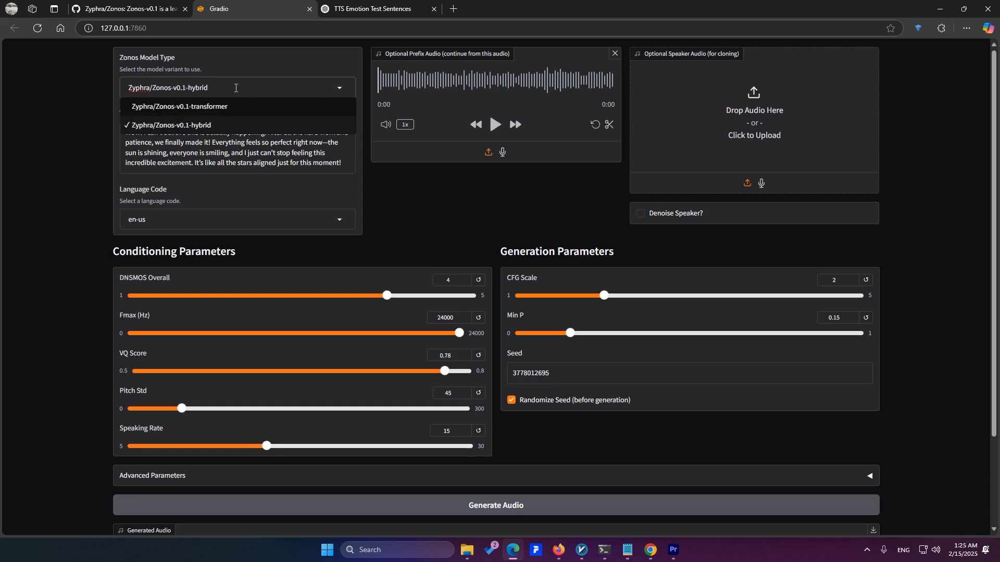
click(254, 86)
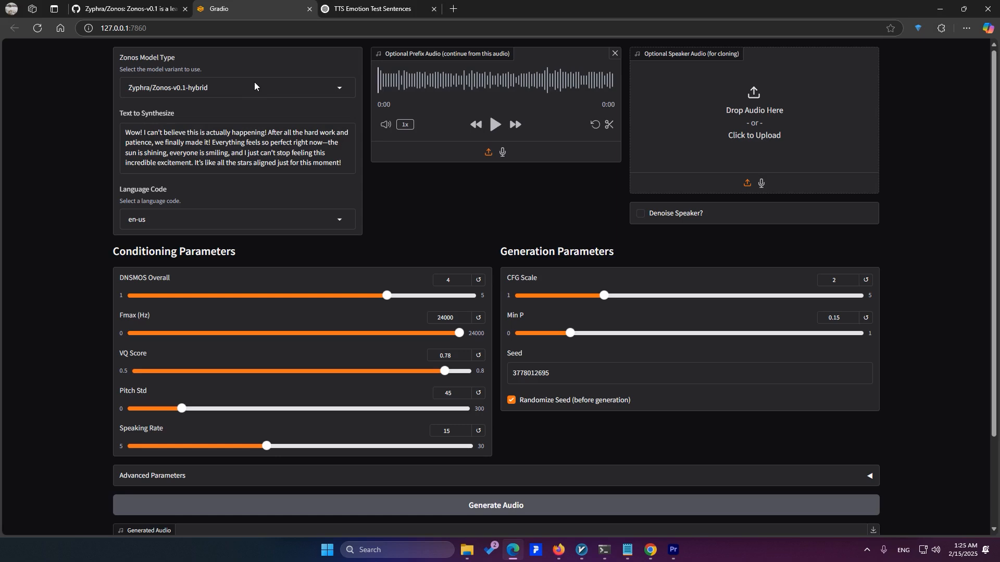
Clear the text to synthesize, leave the language code at en-us, and remove the loaded prefix audio
click(190, 165)
key(ctrl+a)
key(BackSpace)
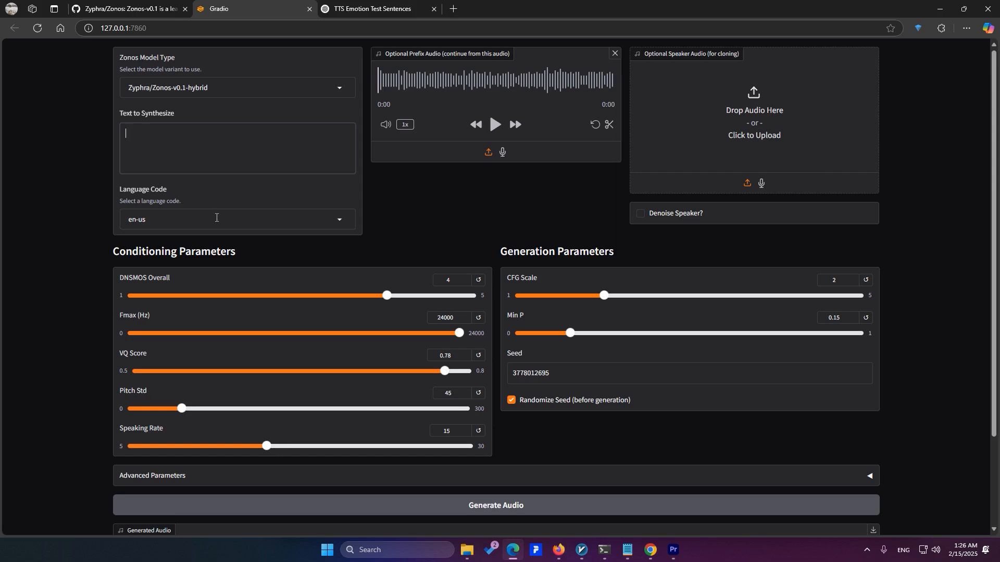
click(342, 218)
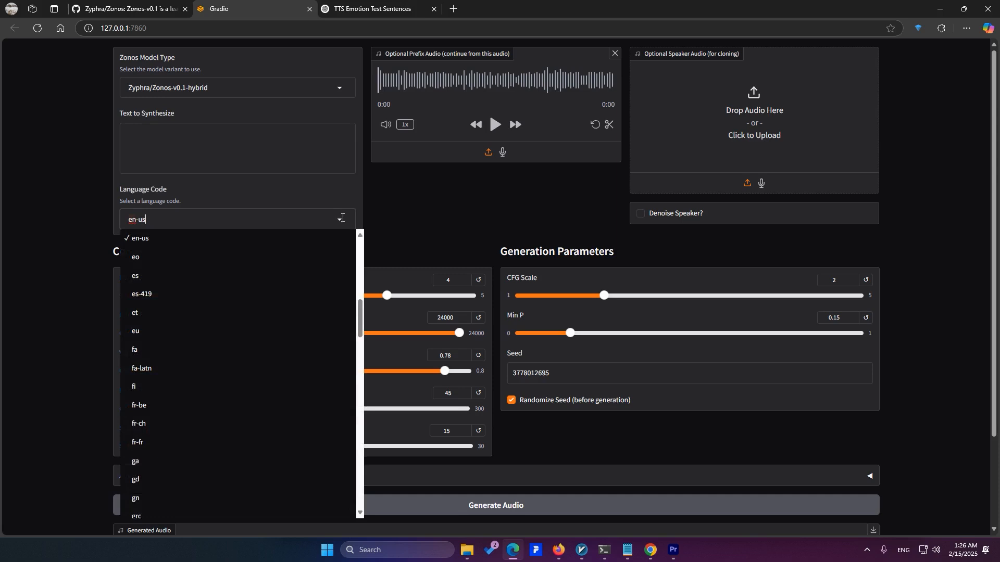
click(466, 58)
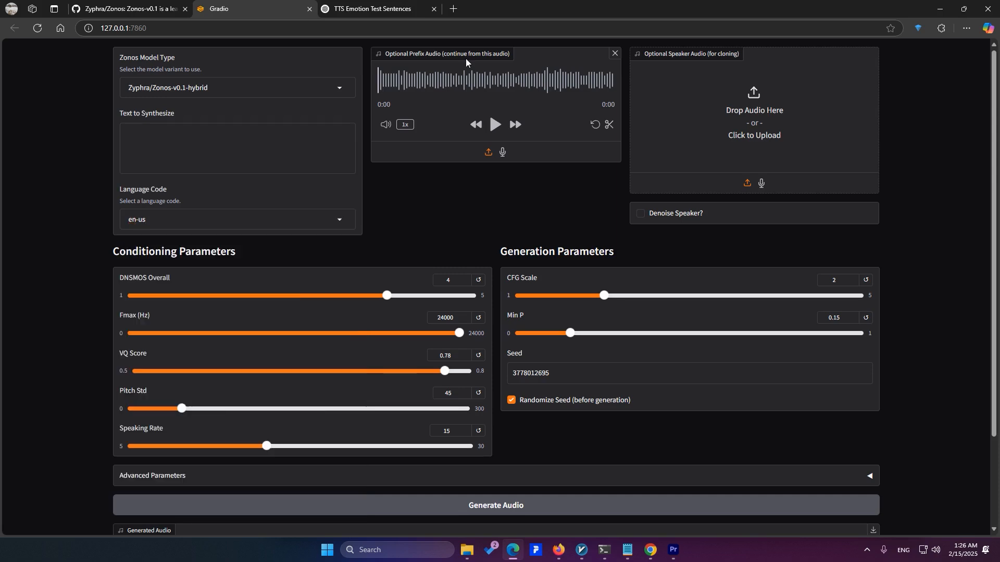
click(615, 53)
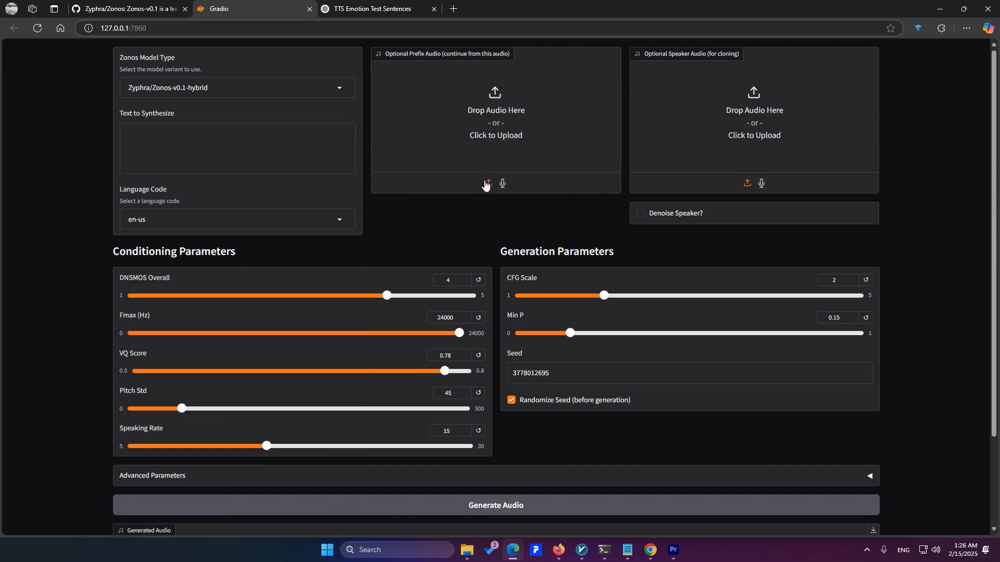
Turn the Denoise Speaker option on and off again
scroll(500, 136, down, 3)
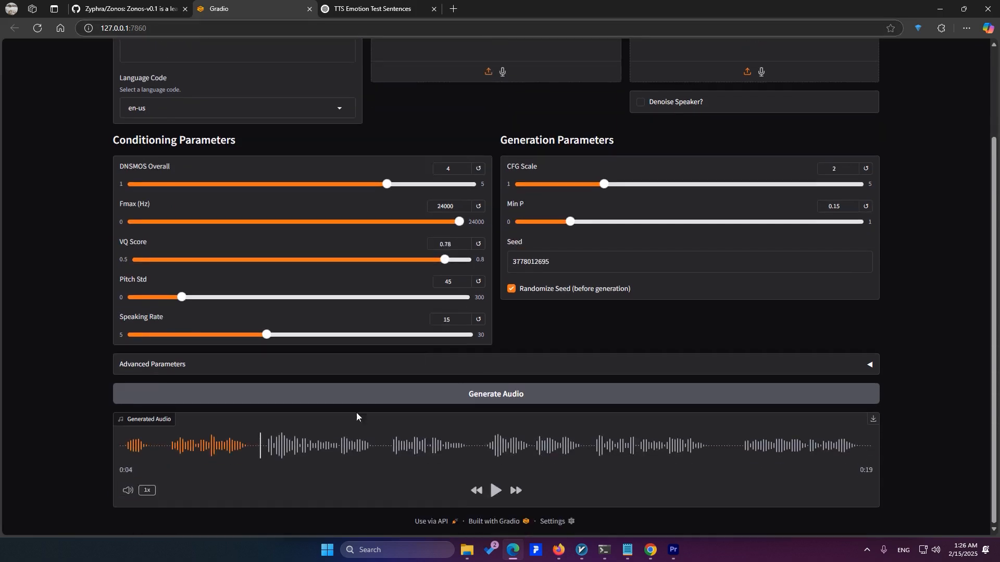
scroll(432, 267, up, 3)
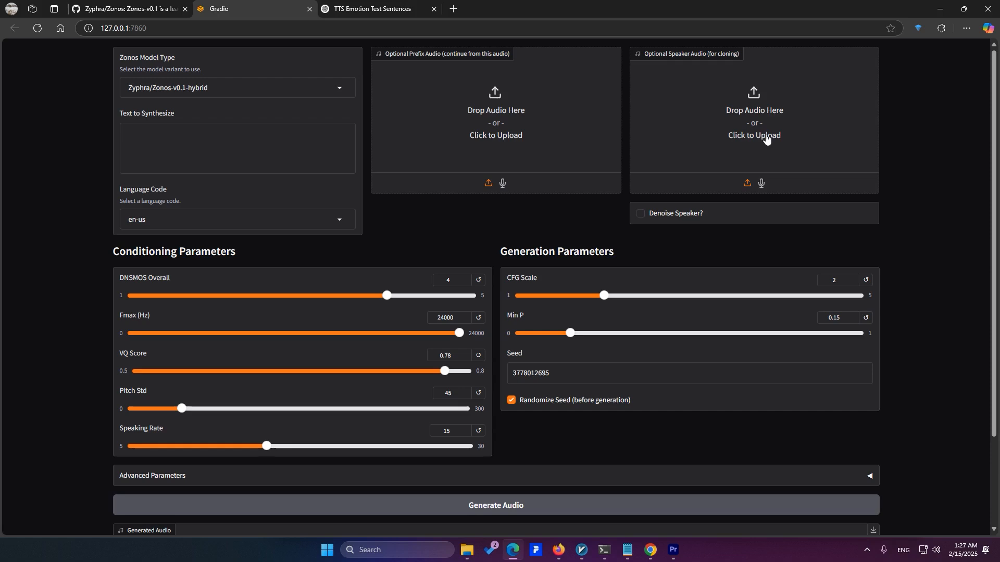
click(641, 217)
click(641, 218)
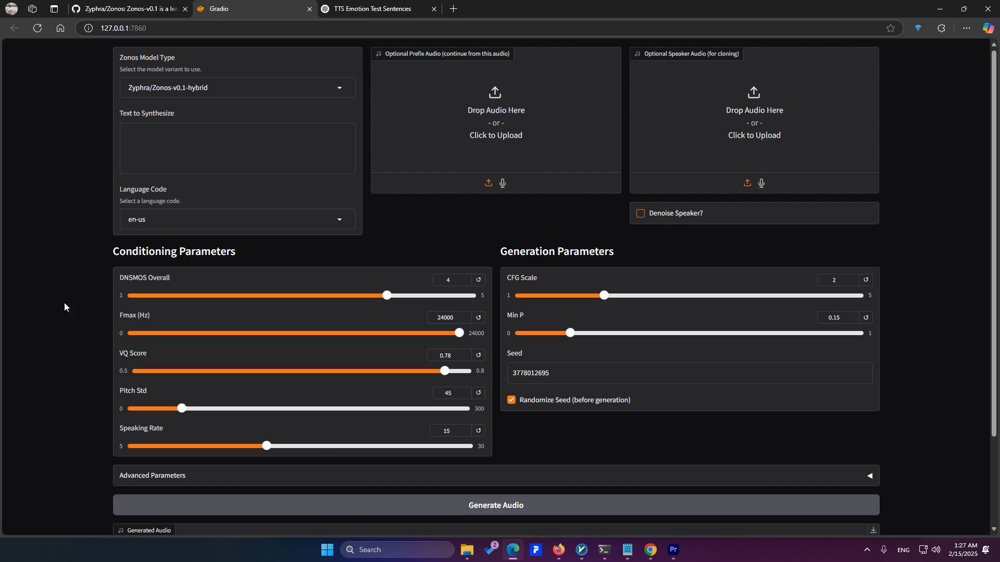
Expand the Advanced Parameters with the unconditional toggles and emotion sliders
scroll(160, 357, down, 2)
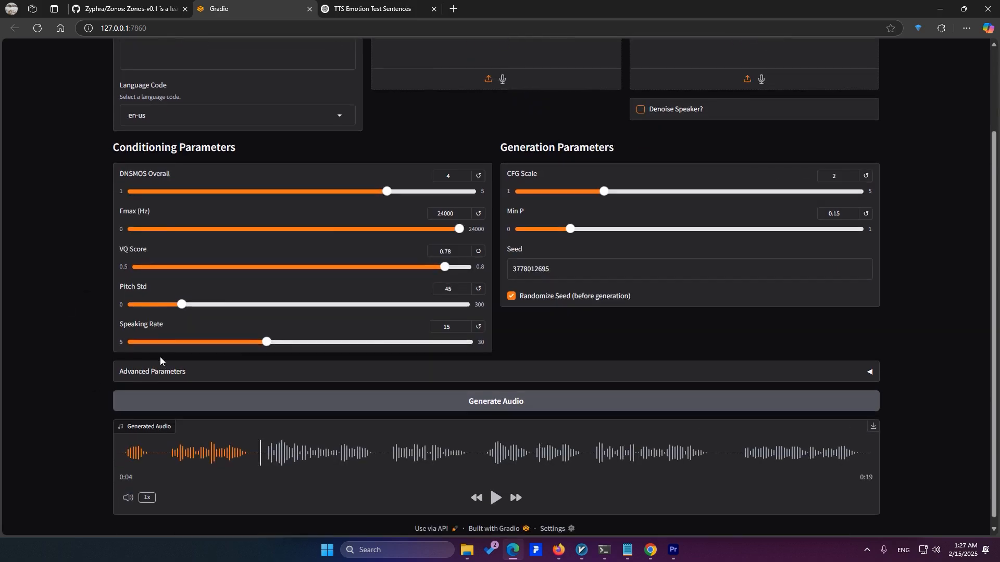
click(157, 372)
scroll(156, 373, down, 2)
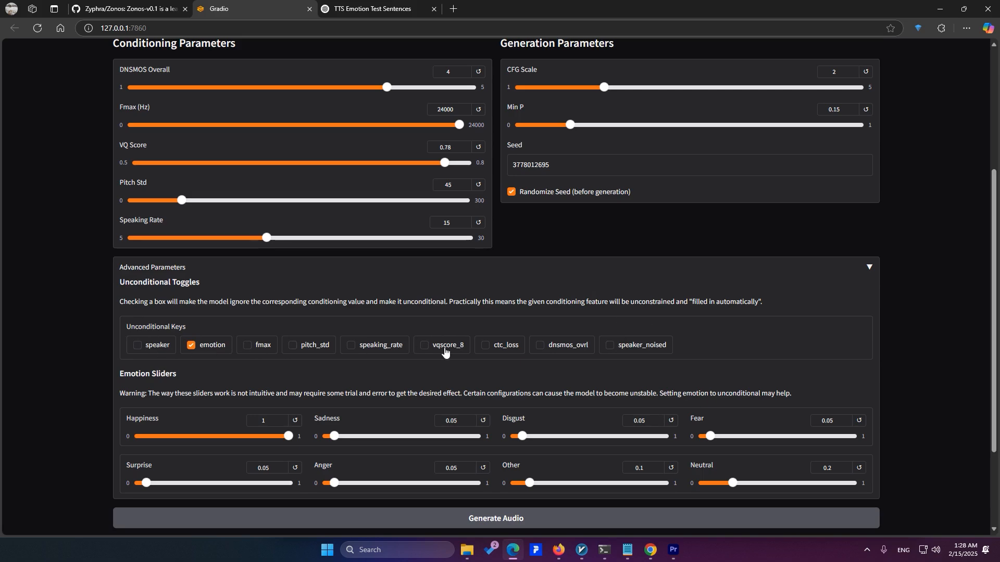
Copy the Neutral sample passage up to "nothing too overwhelming." from the ChatGPT page into the text to synthesize
key(ctrl+Tab)
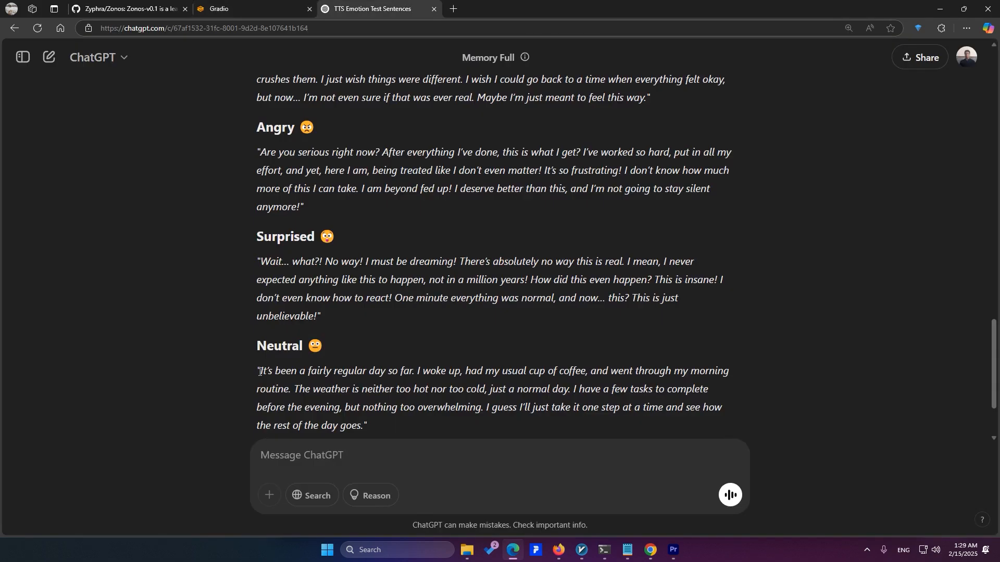
drag(260, 371, 482, 405)
key(ctrl+c)
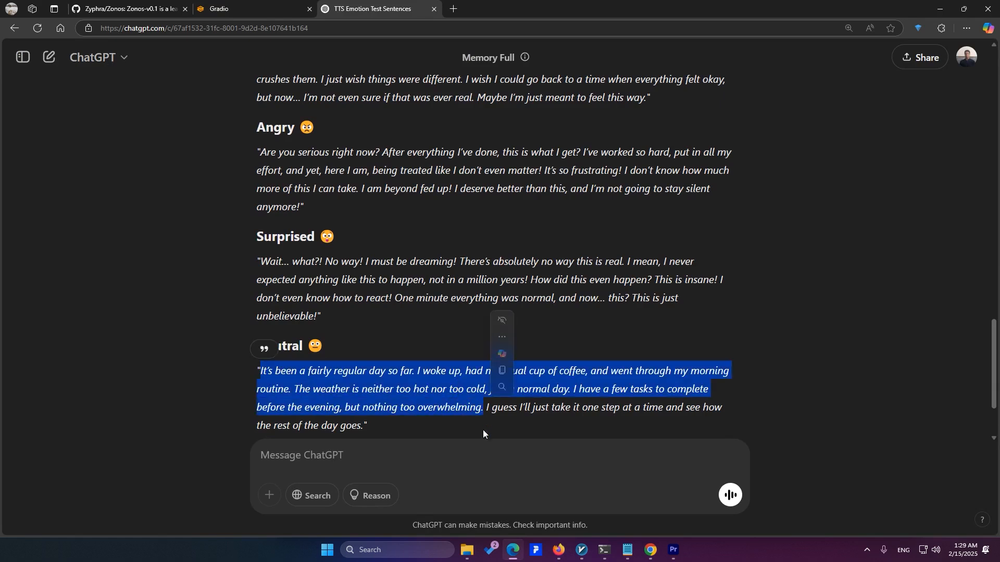
click(267, 4)
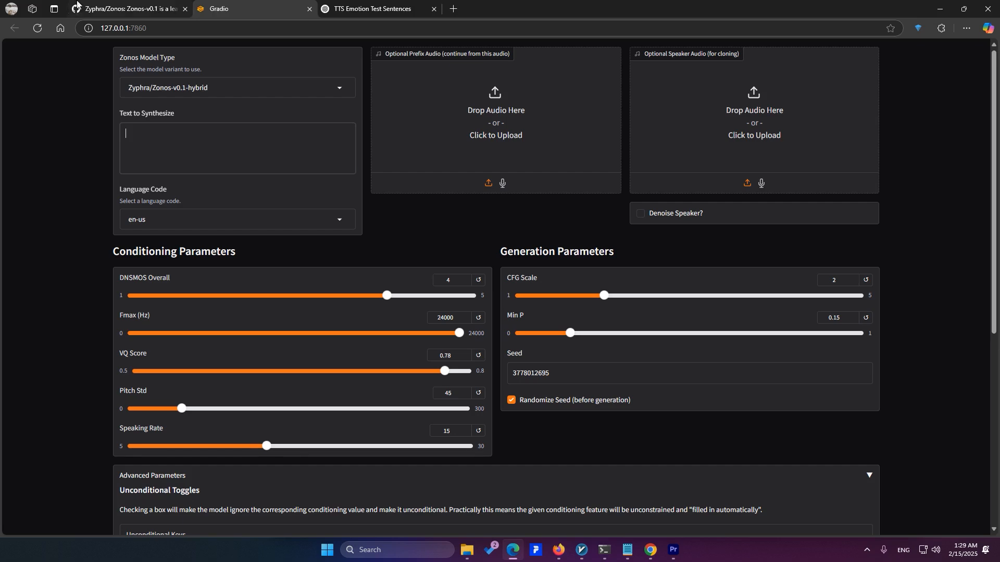
click(224, 160)
key(ctrl+v)
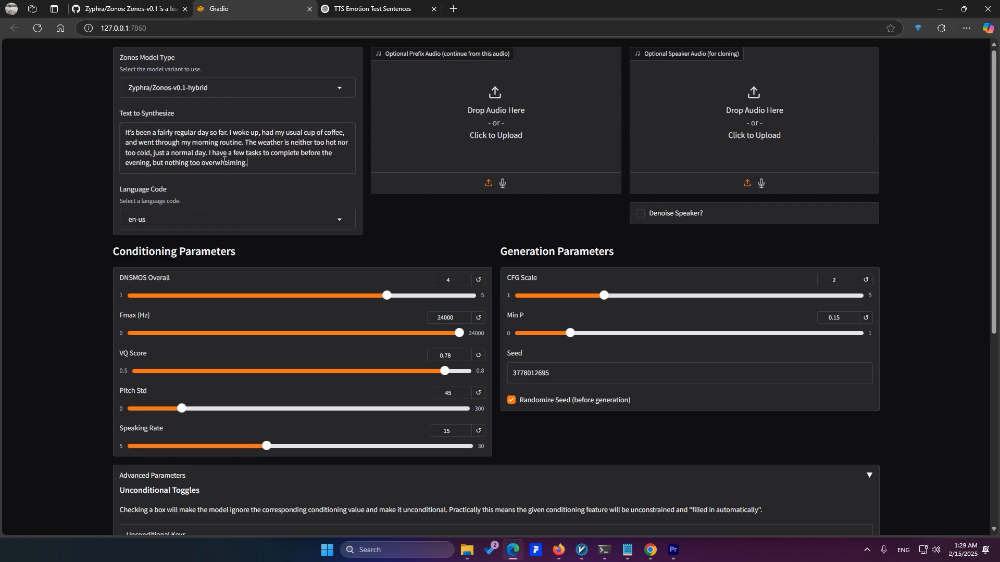
Generate the audio for the neutral text and check the generation progress in PowerShell
scroll(354, 196, down, 6)
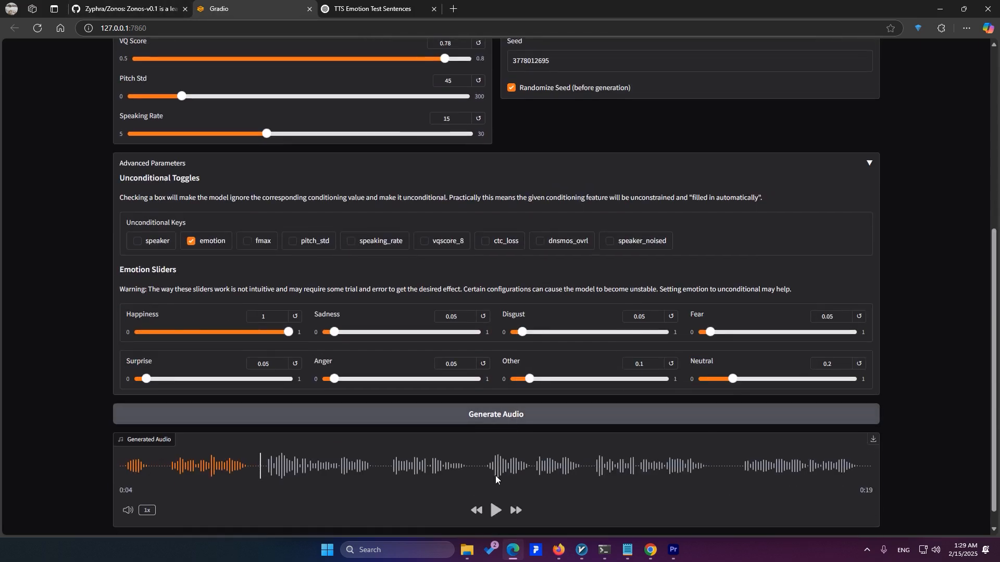
click(502, 426)
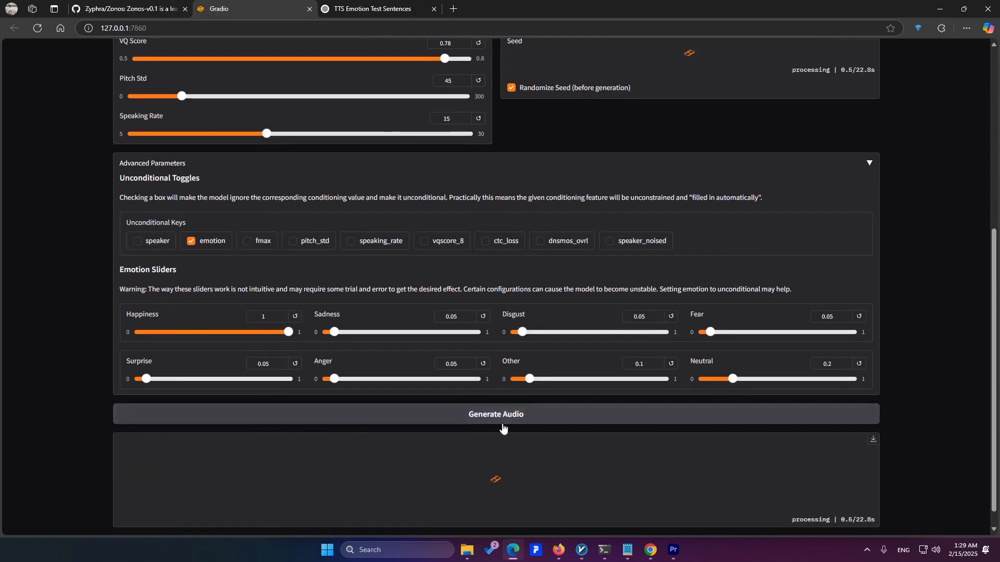
click(604, 552)
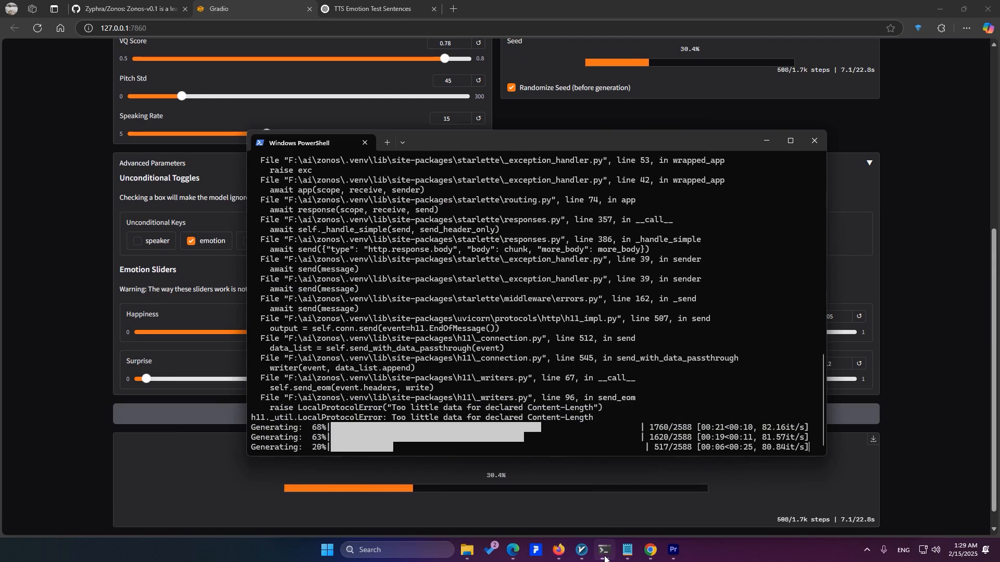
click(604, 553)
scroll(864, 455, up, 6)
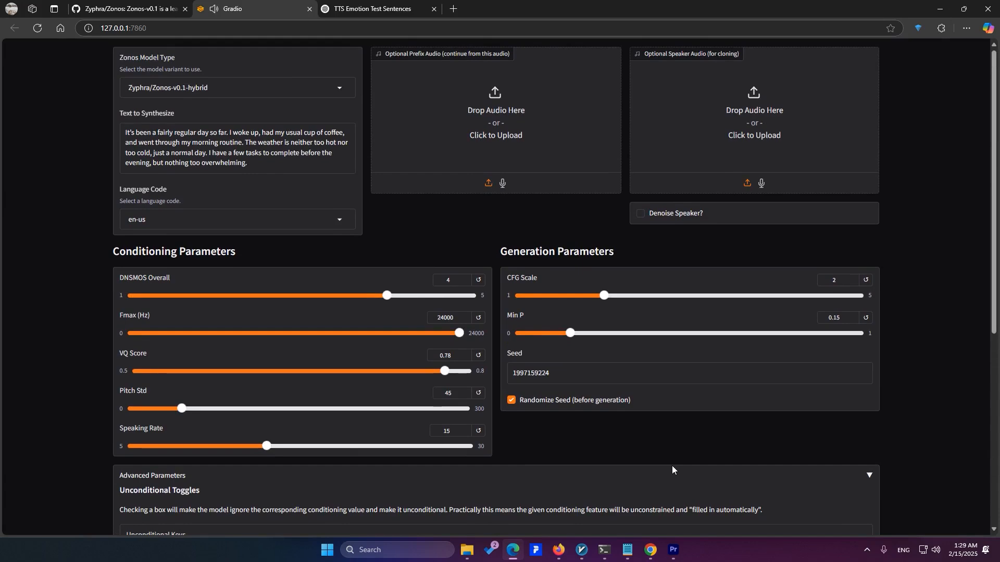
scroll(672, 465, down, 2)
Set DNSMOS Overall to 4.3 and enable the dnsmos_ovrl and vqscore_8 unconditional keys
scroll(672, 465, up, 2)
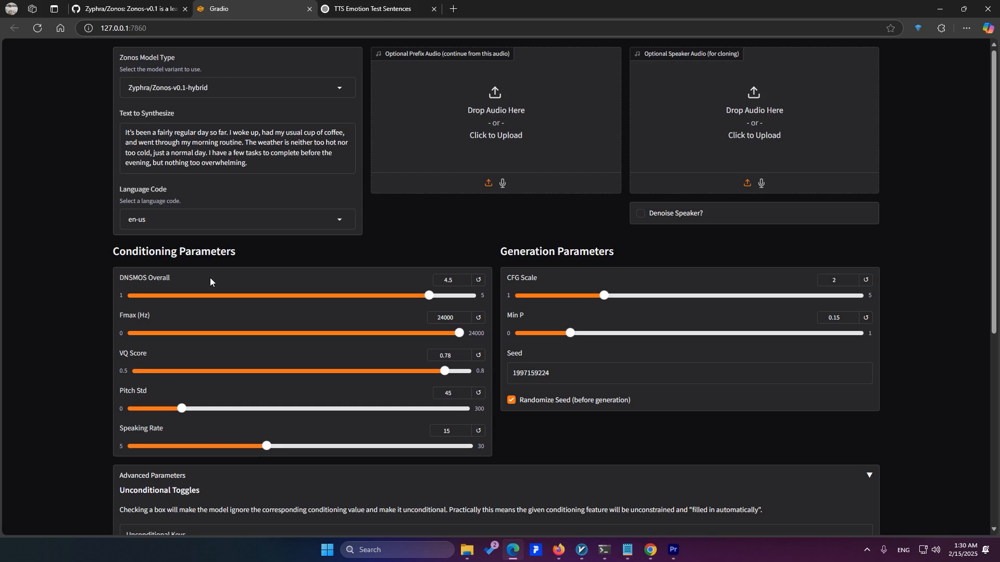
click(412, 296)
scroll(403, 257, down, 3)
click(540, 397)
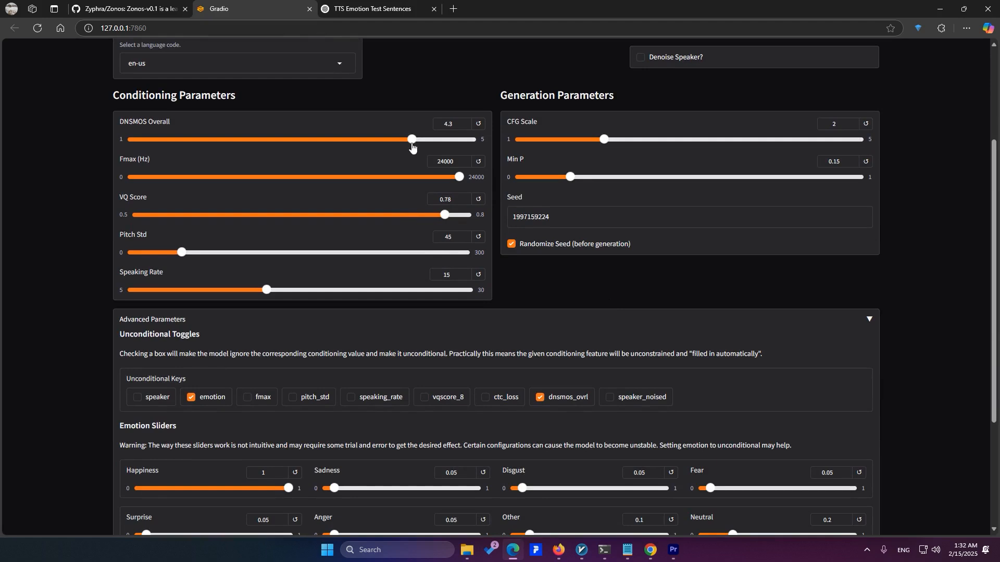
scroll(197, 211, up, 1)
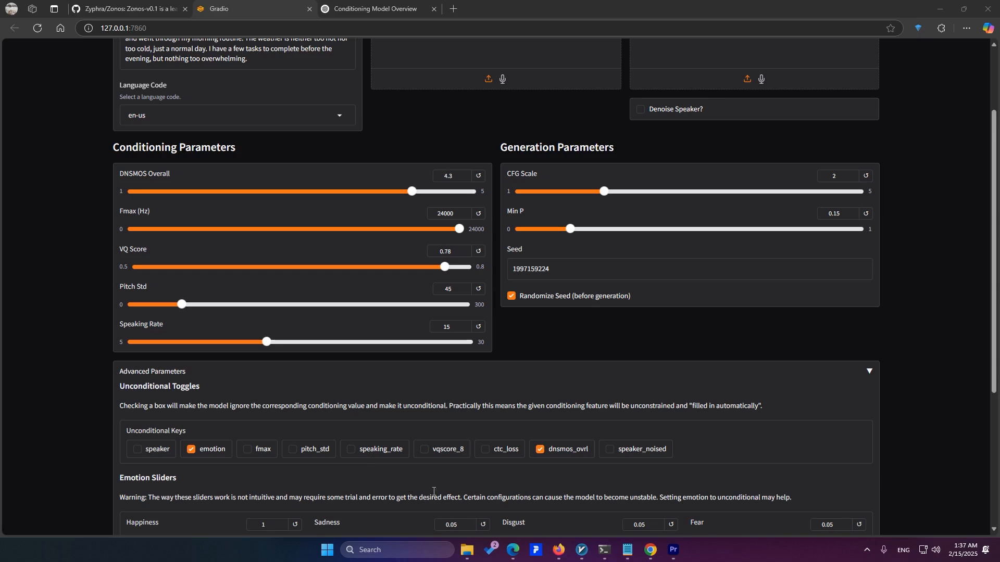
click(449, 453)
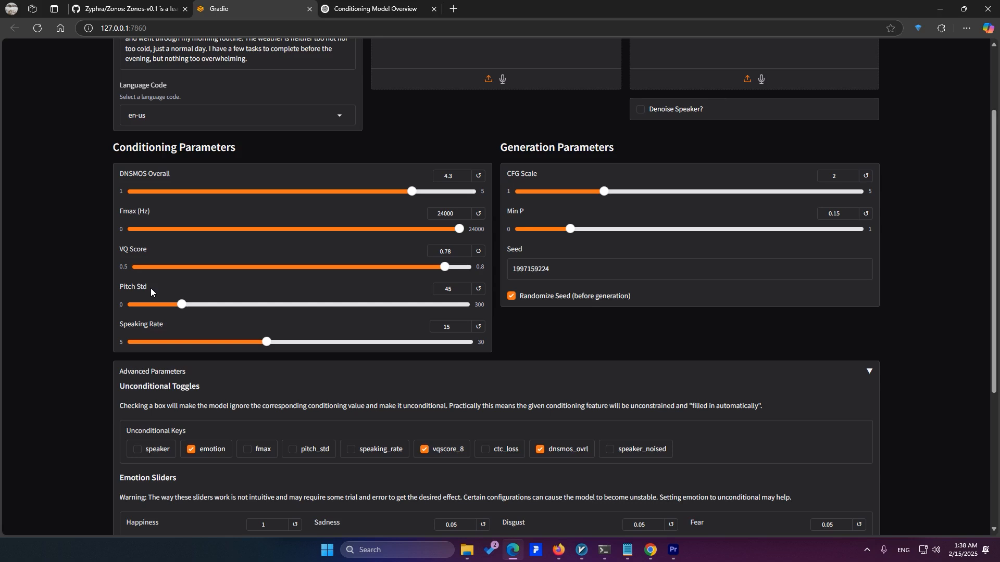
Set Pitch Std to 50 and enable the pitch_std unconditional key
drag(181, 305, 193, 335)
click(294, 451)
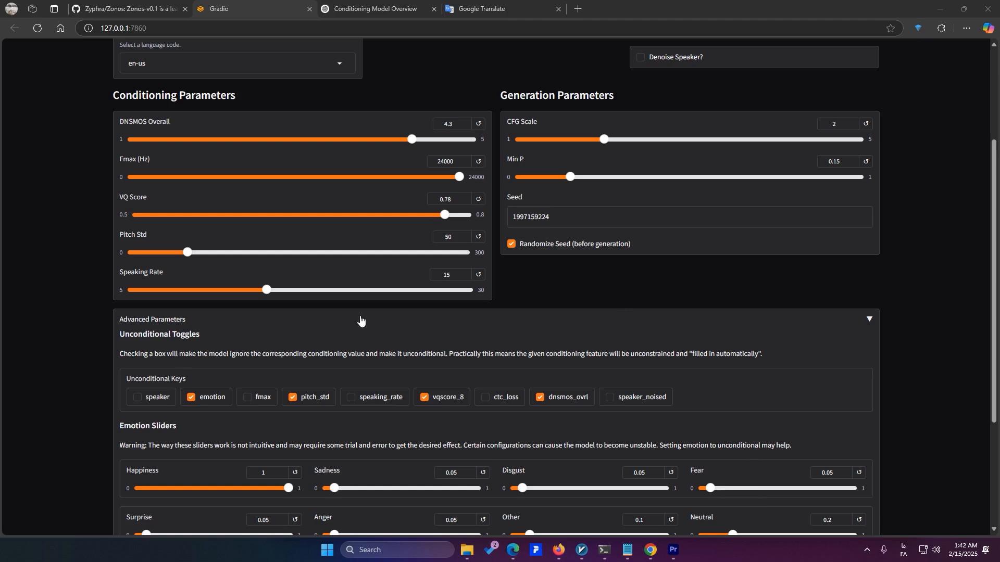
scroll(261, 305, down, 1)
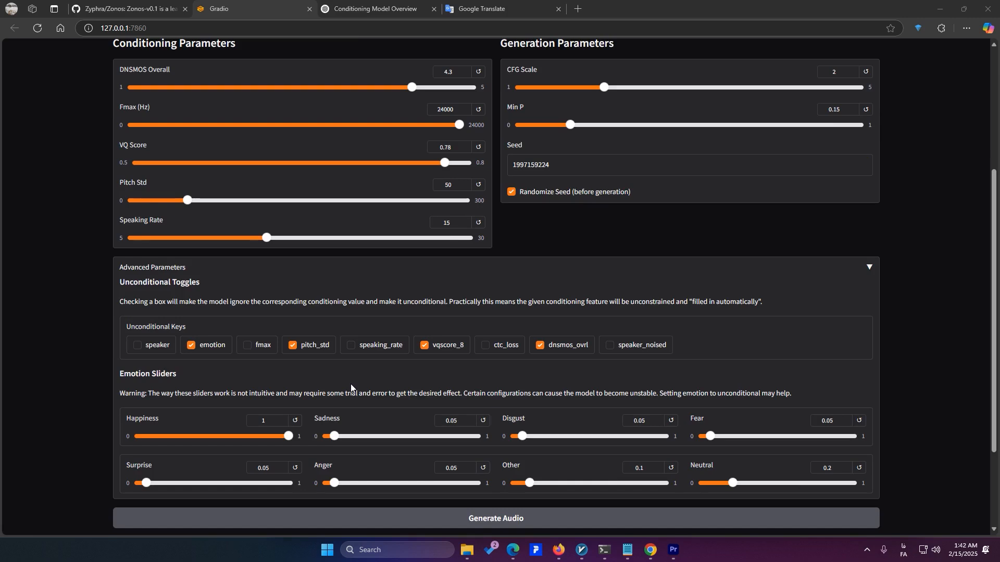
scroll(366, 180, up, 3)
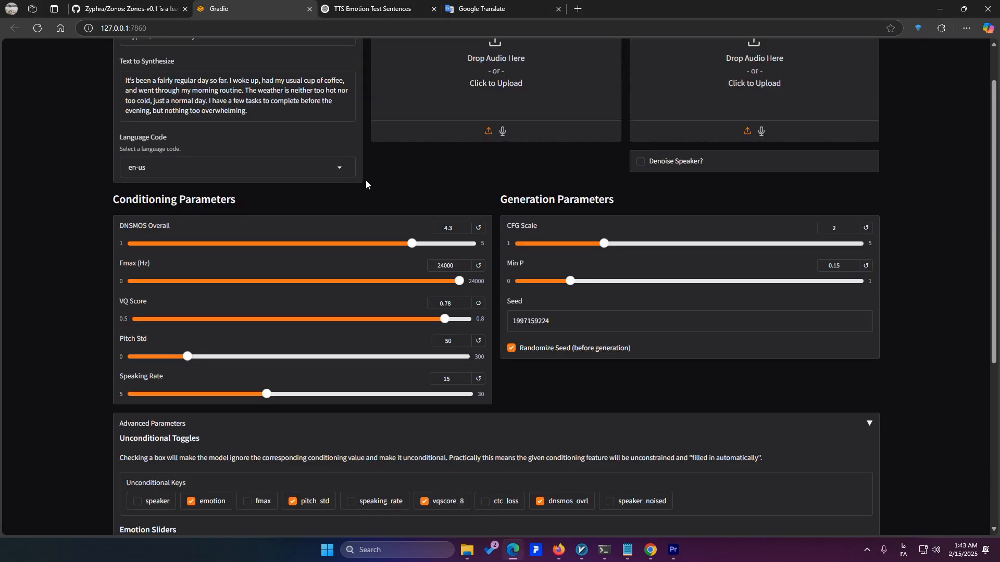
Replace the text to synthesize with the angry passage from the ChatGPT page, from "Are you serious right now?" to "It's so frustrating!"
click(392, 7)
key(ctrl+shift+Tab)
key(ctrl+a)
key(ctrl+v)
Disable the emotion unconditional key and set the emotion sliders to Happiness 0.14 and Anger 1
scroll(202, 414, down, 2)
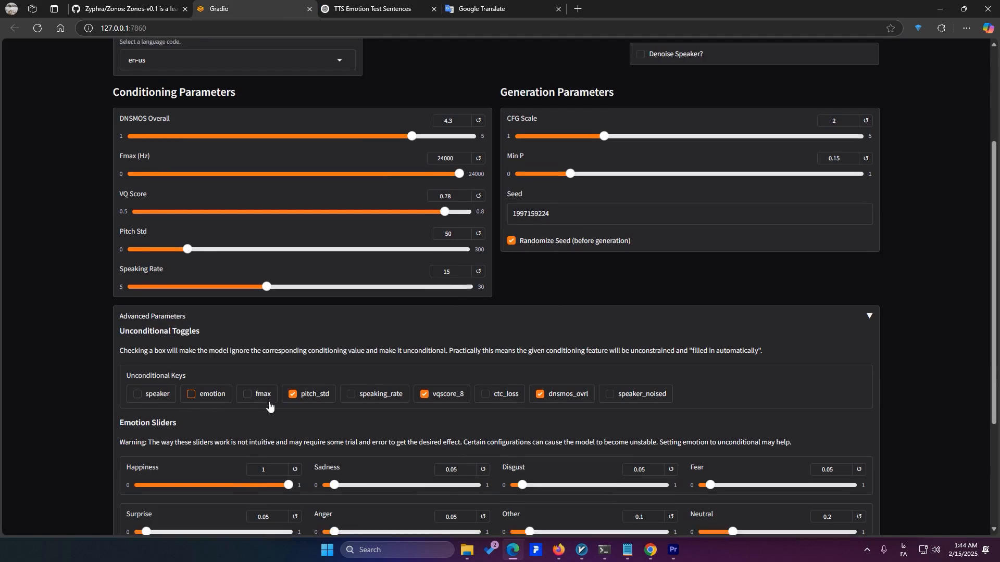
scroll(269, 401, down, 2)
drag(288, 385, 161, 396)
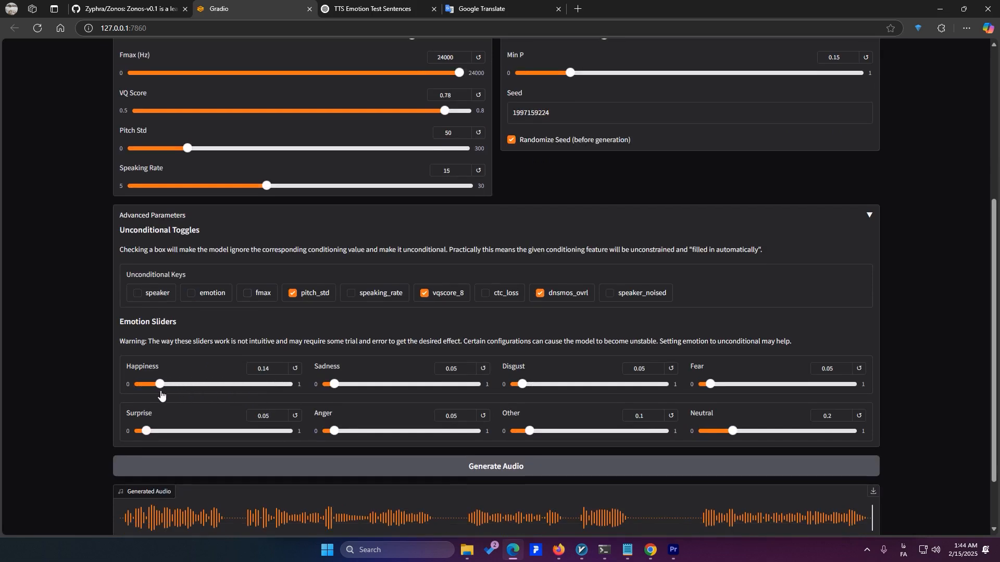
drag(334, 431, 500, 430)
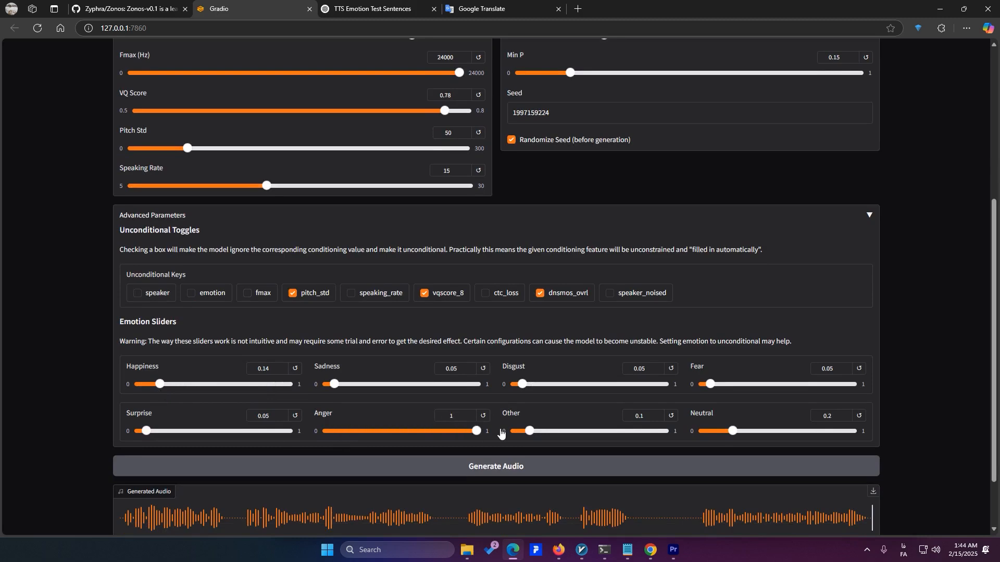
Raise the CFG Scale to 4.88 and generate the audio for the angry text
scroll(565, 411, up, 3)
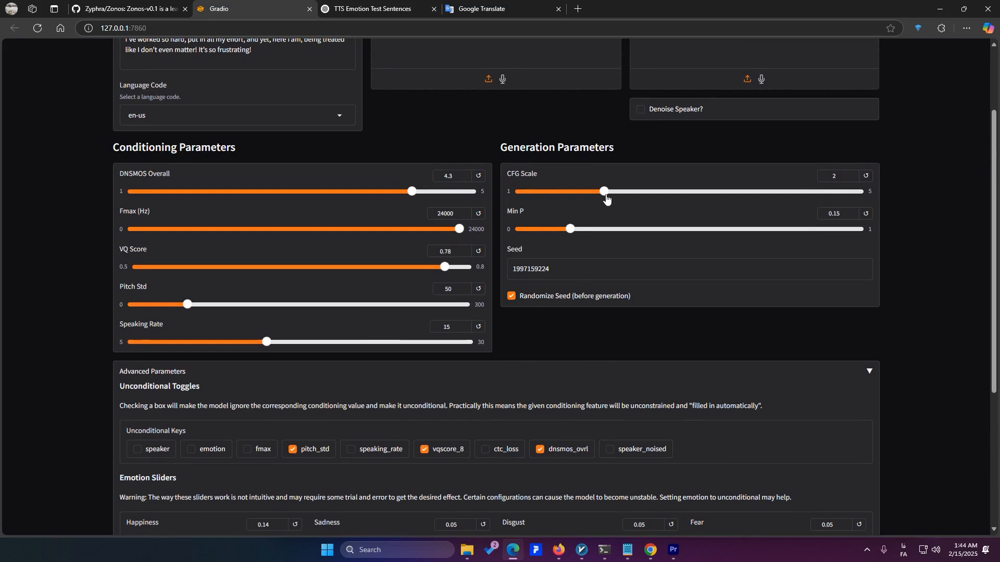
drag(606, 195, 849, 199)
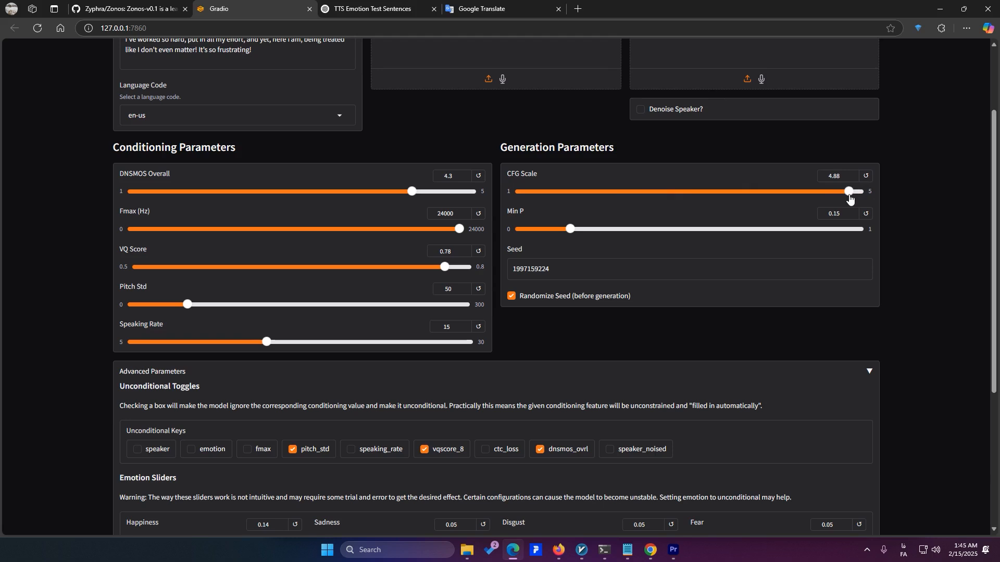
scroll(850, 199, down, 4)
click(464, 415)
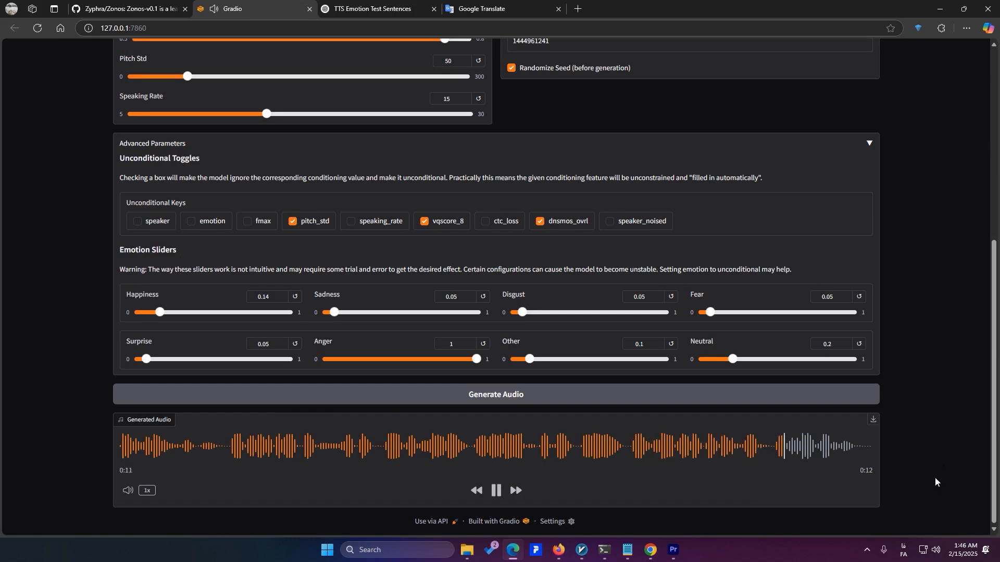
Upload a voice recording from the Downloads\Music folder as the optional speaker audio for cloning
scroll(941, 465, up, 1)
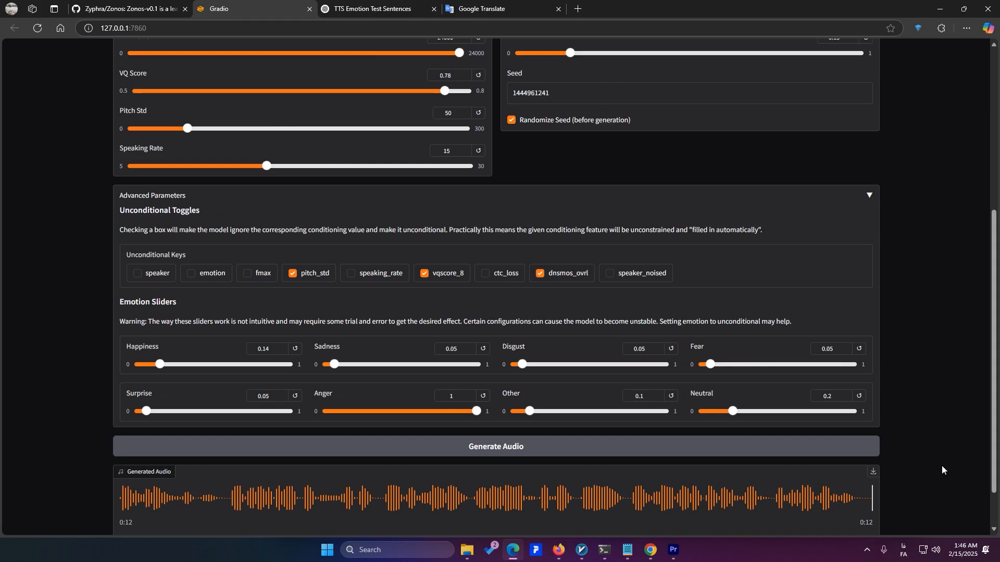
scroll(942, 466, up, 5)
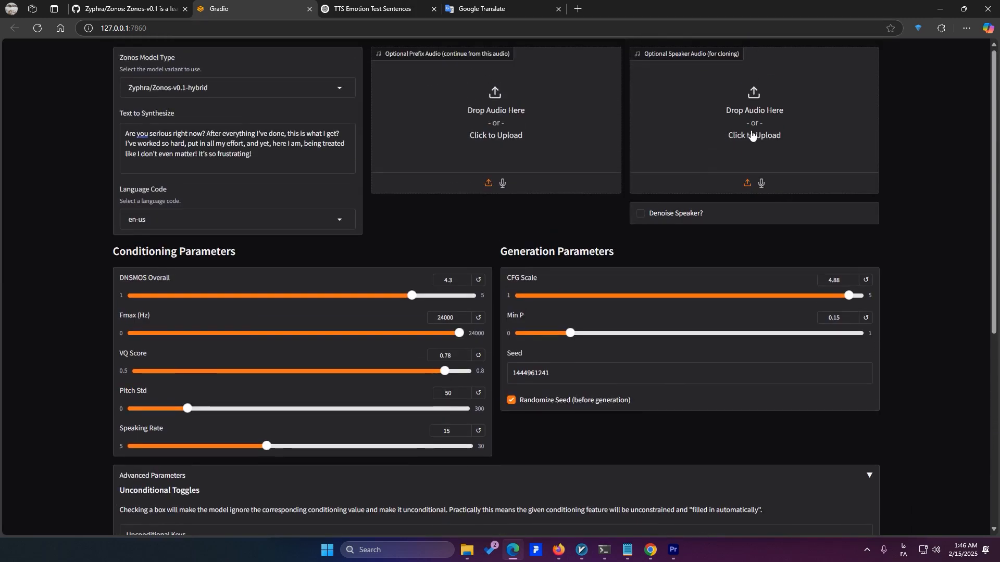
click(652, 309)
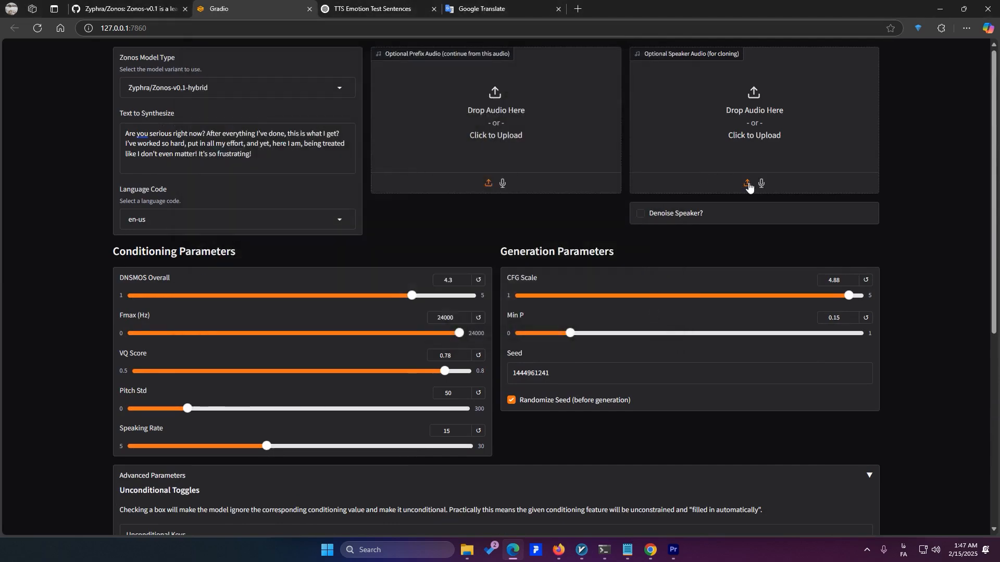
click(747, 184)
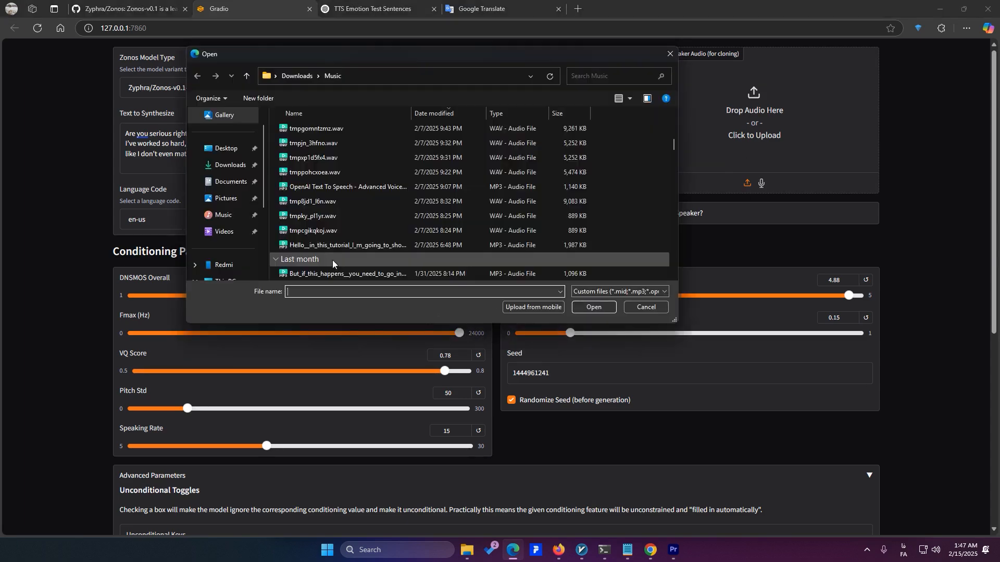
double_click(335, 230)
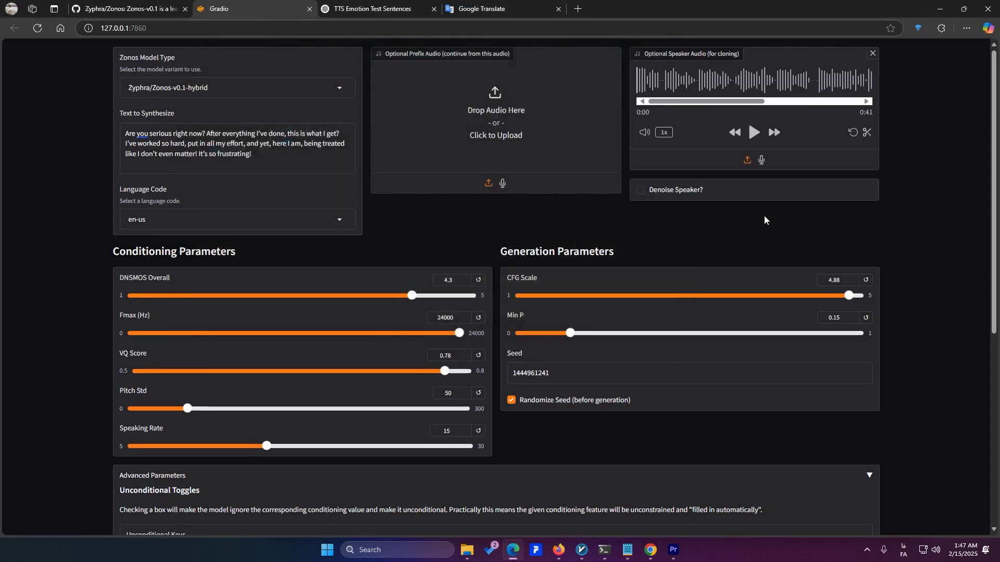
Try to trim the speaker audio to about its first 9 seconds
click(867, 133)
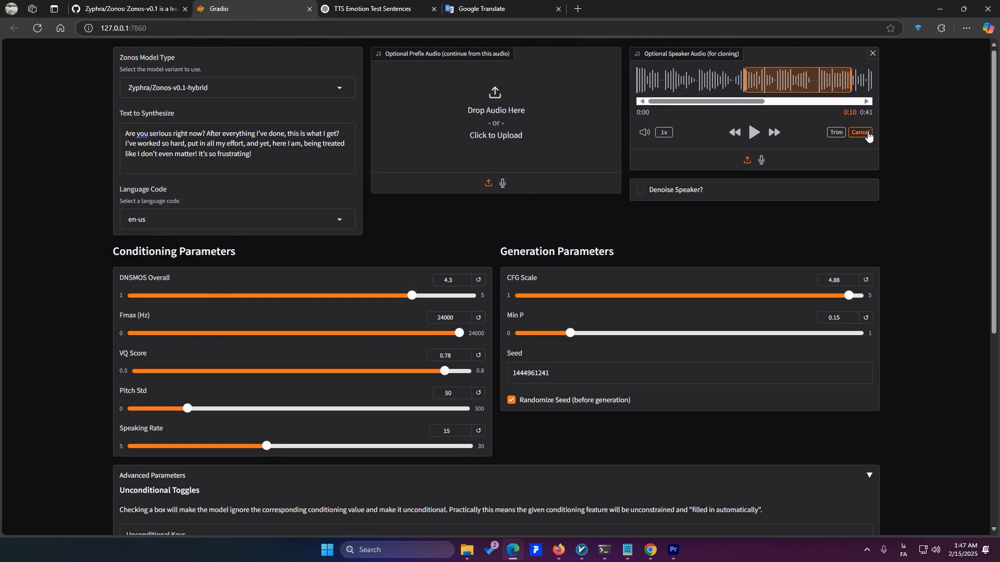
drag(822, 83, 733, 89)
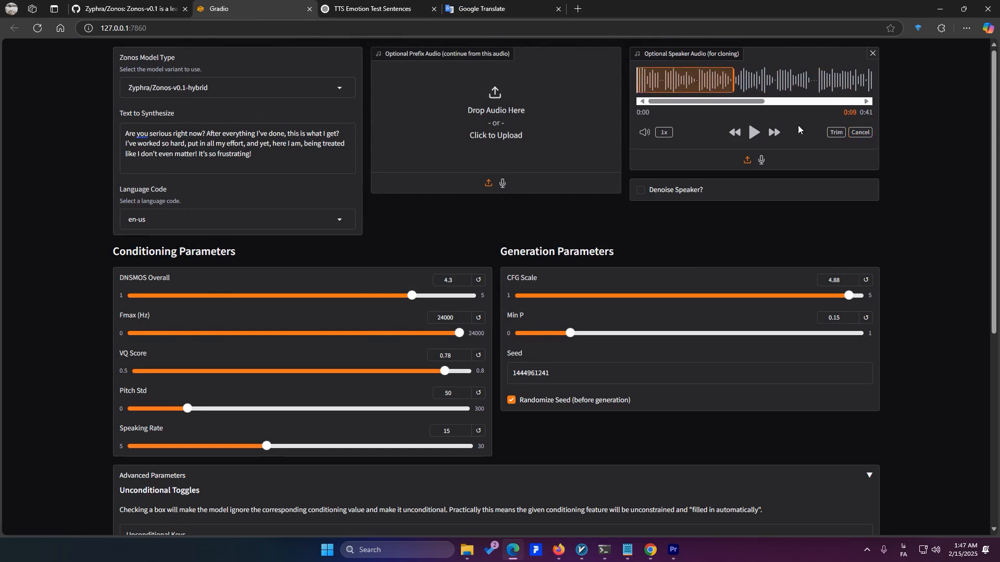
click(835, 132)
Enable the speaker unconditional key in the Advanced Parameters
scroll(454, 408, down, 6)
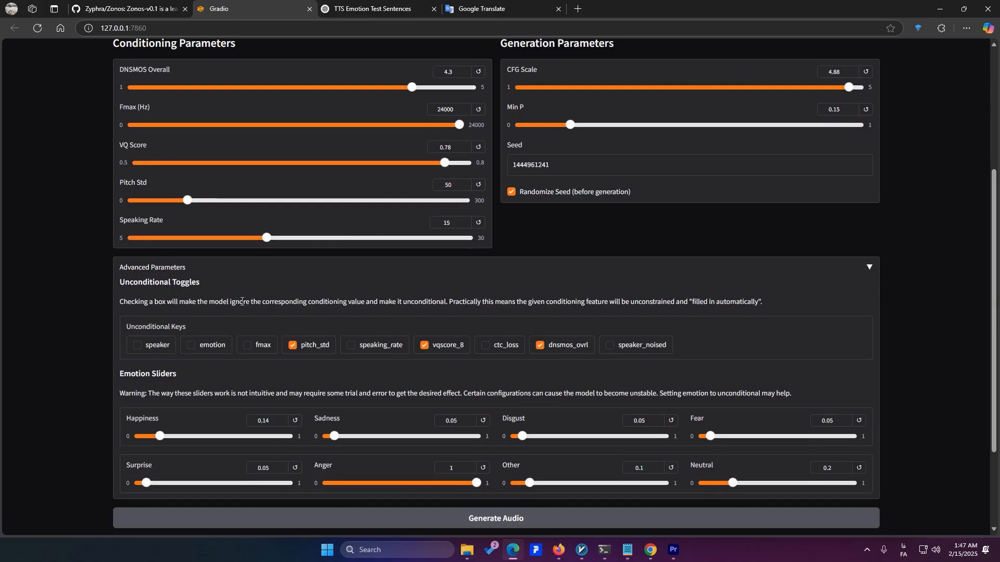
scroll(454, 408, up, 6)
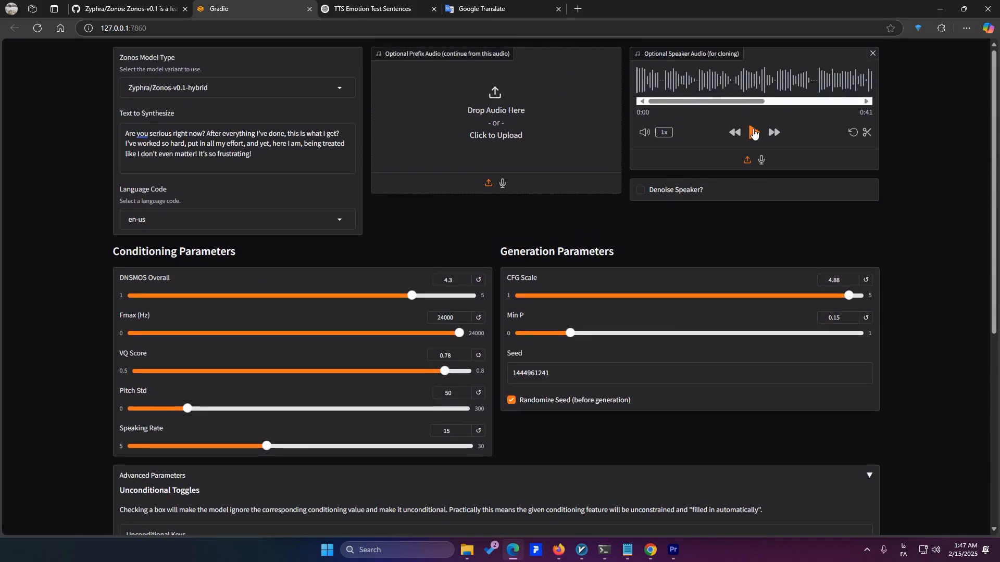
scroll(734, 157, down, 1)
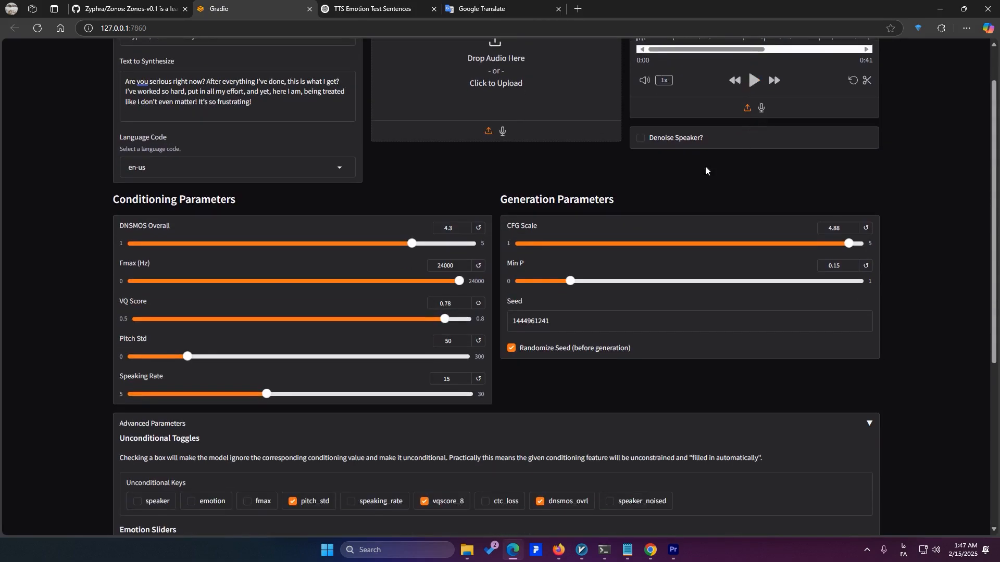
scroll(129, 346, down, 2)
click(163, 407)
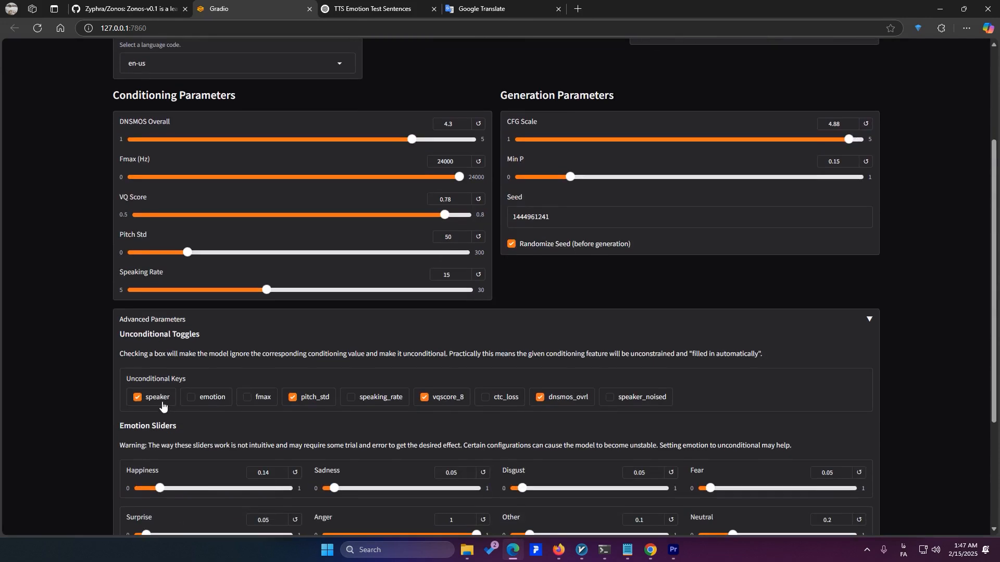
click(163, 407)
click(163, 406)
Download the generated audio to Downloads\Music as audio_10.wav and use it as the speaker audio for cloning
scroll(994, 221, up, 3)
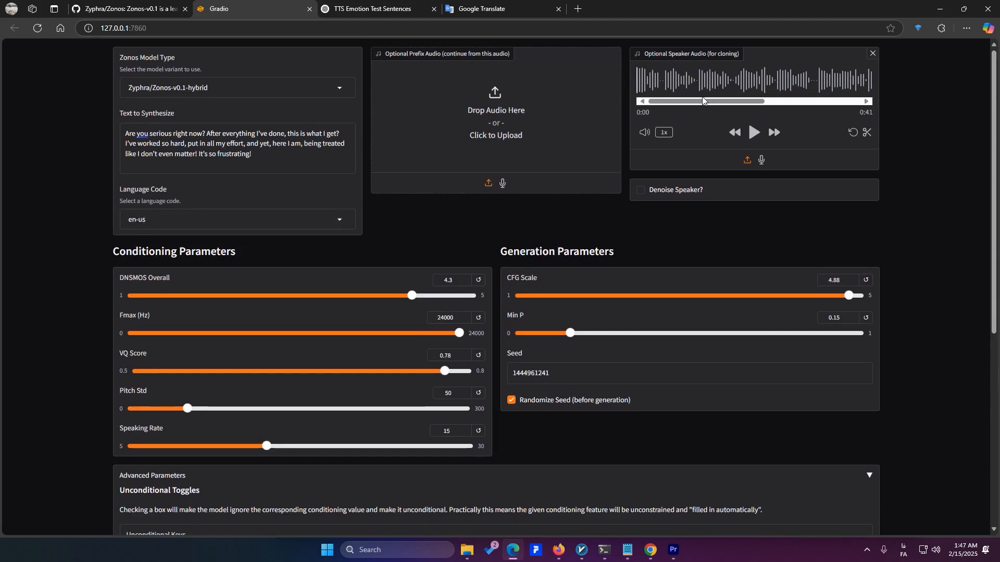
scroll(434, 296, down, 4)
scroll(434, 295, down, 3)
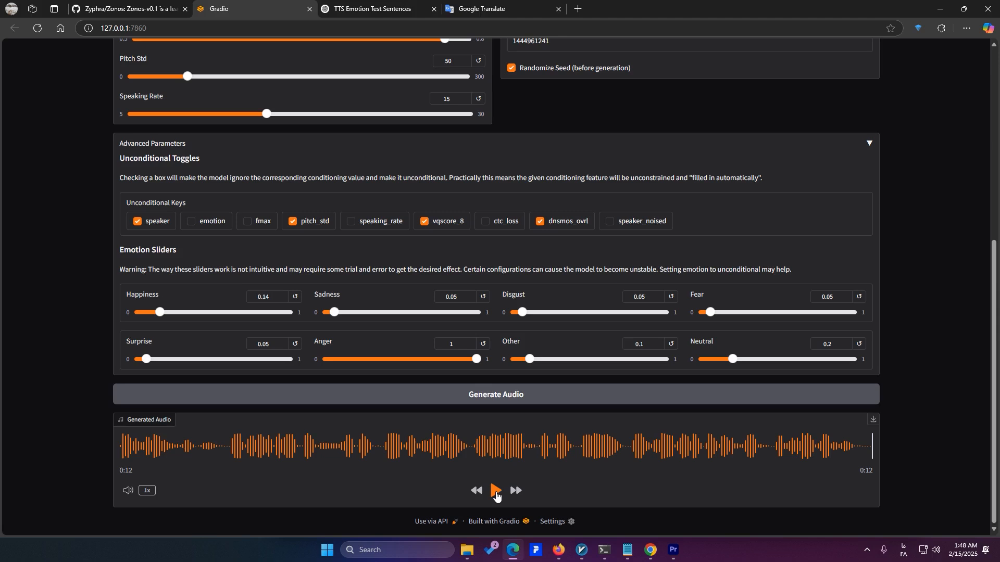
click(873, 420)
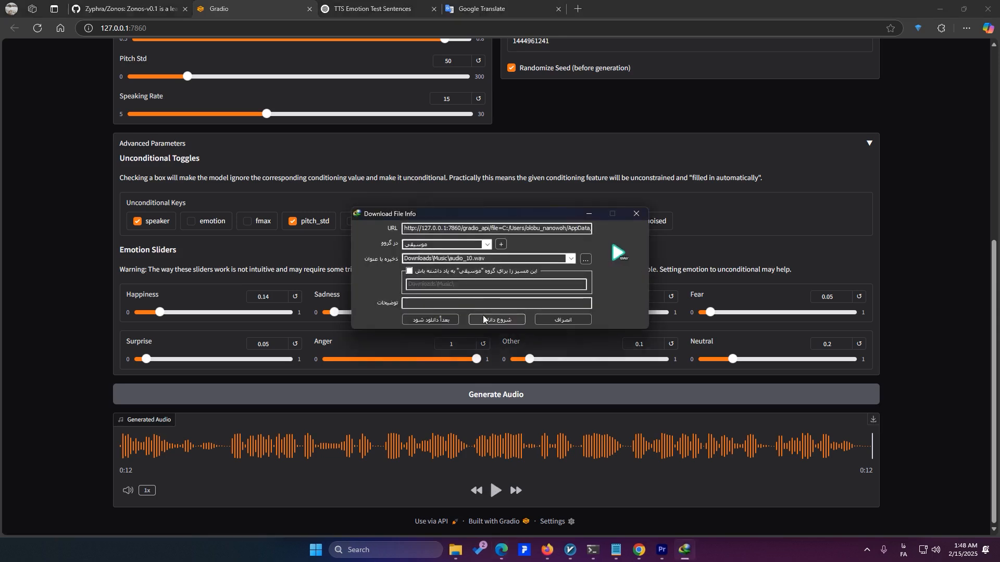
click(483, 315)
scroll(754, 134, up, 6)
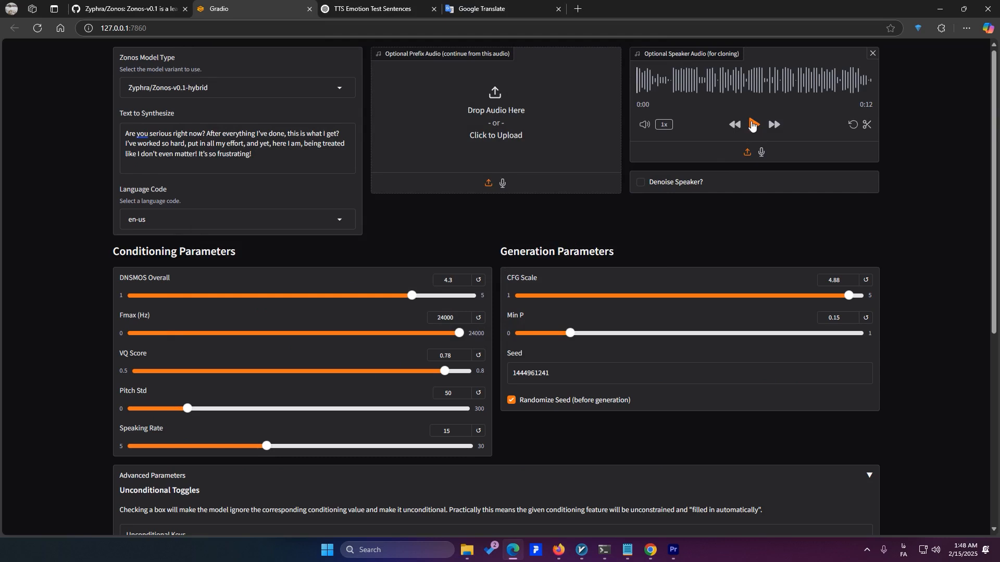
click(751, 125)
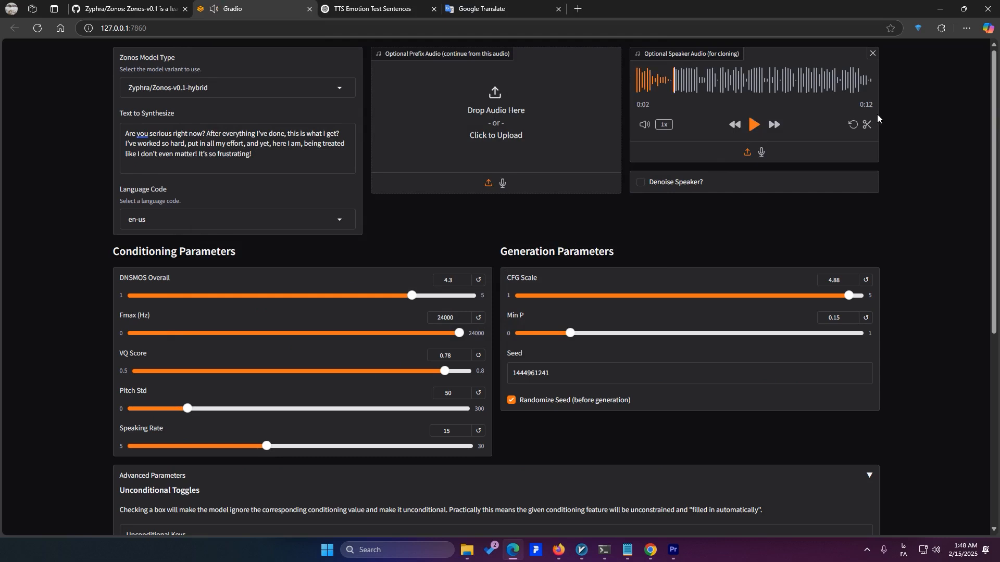
Disable the speaker unconditional key and generate the angry text in the cloned speaker voice, pausing its playback
scroll(877, 123, down, 5)
click(150, 296)
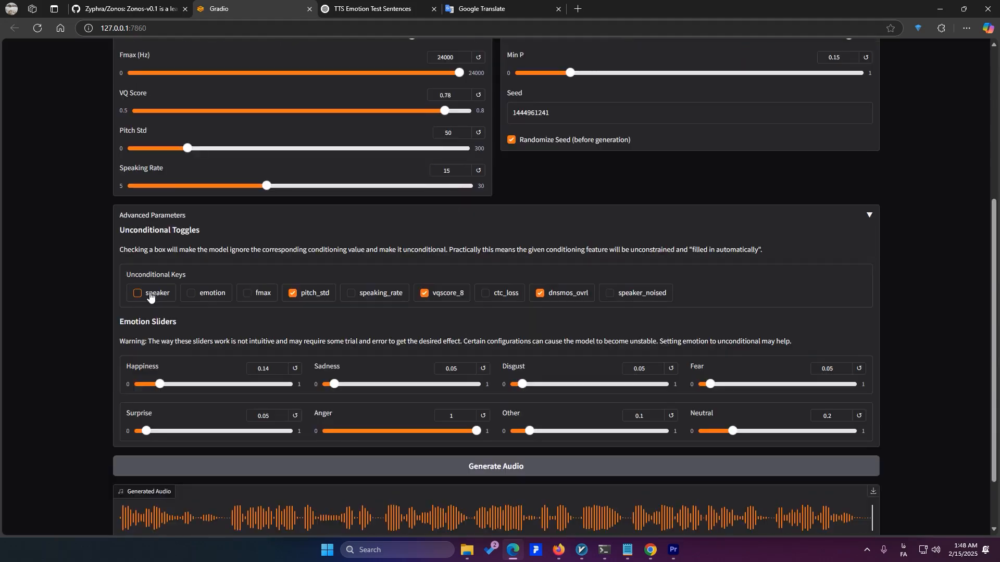
click(485, 468)
scroll(864, 227, up, 5)
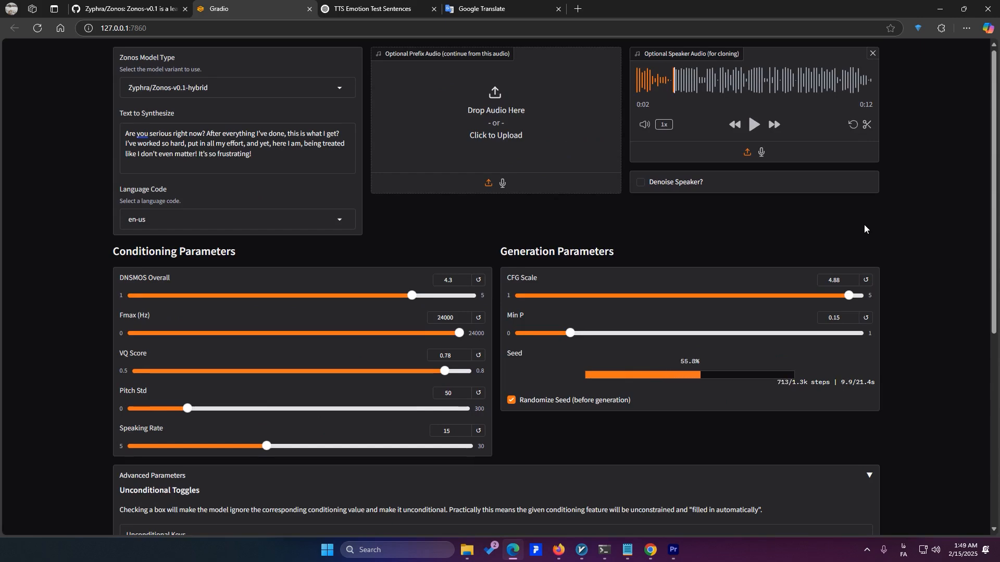
scroll(864, 225, down, 4)
scroll(864, 224, down, 3)
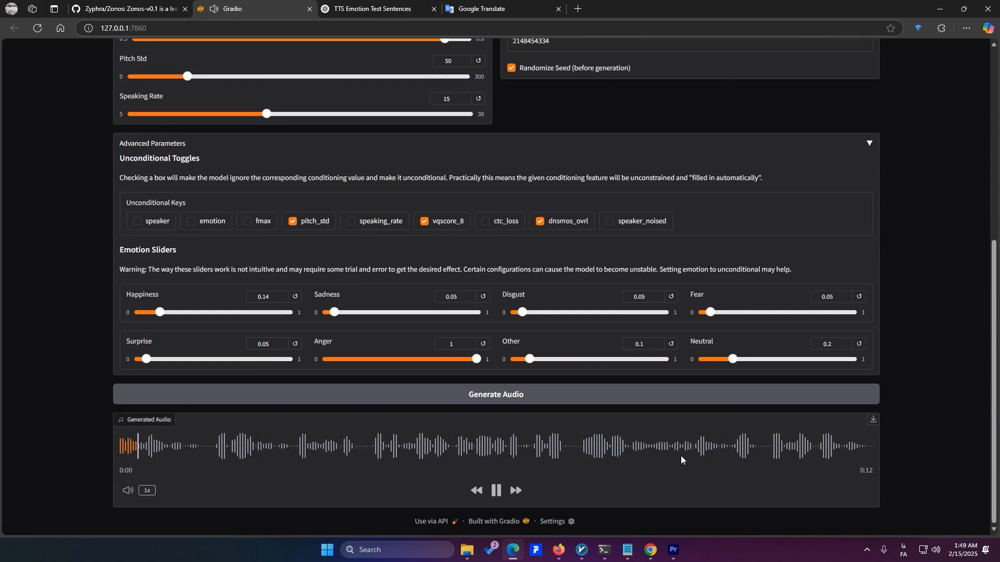
click(495, 494)
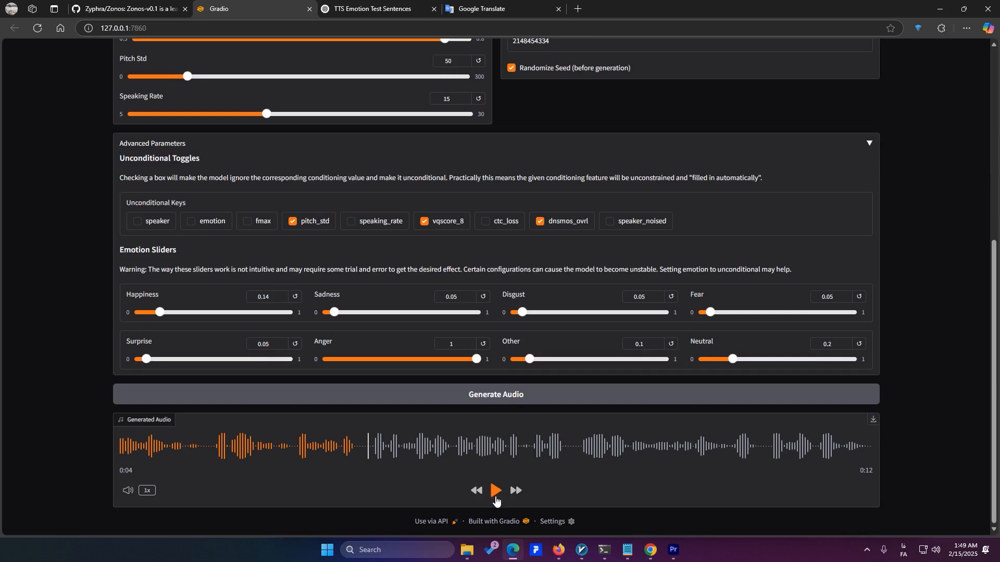
click(160, 226)
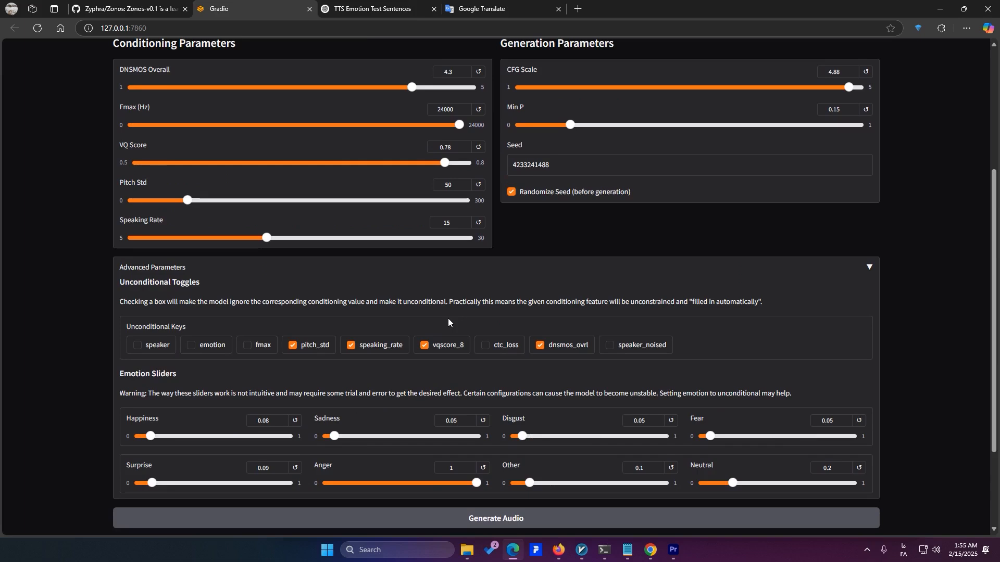
Set the Happiness emotion slider to 0.96
scroll(576, 265, down, 1)
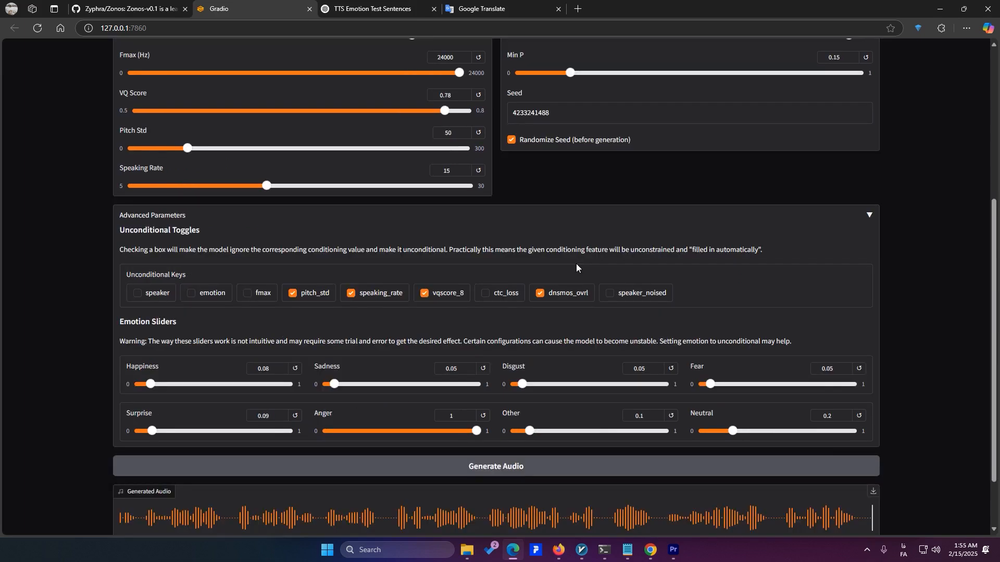
drag(152, 386, 185, 391)
drag(166, 402, 283, 405)
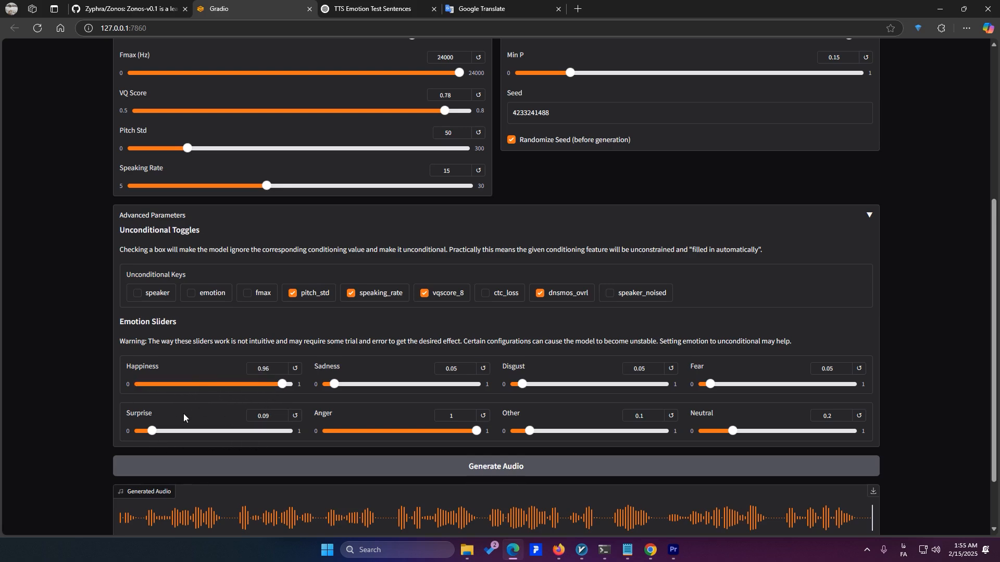
Replace the text to synthesize with the joyful passage from the ChatGPT page, from "Wow!" to "this incredible excitement."
scroll(183, 417, up, 2)
key(ctrl+Tab)
drag(262, 268, 374, 304)
key(ctrl+c)
click(250, 8)
click(231, 142)
key(ctrl+a)
key(ctrl+v)
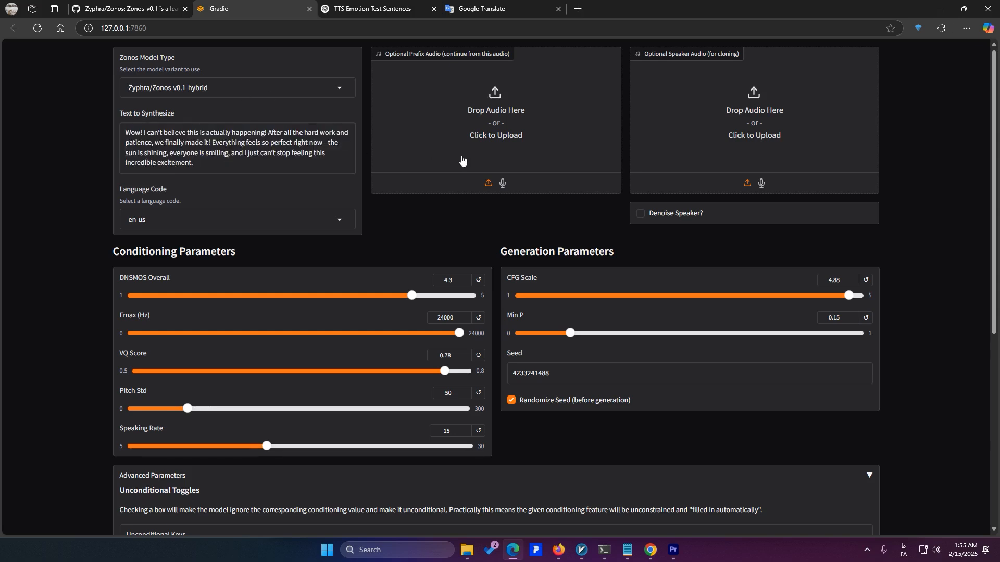
Set the emotion sliders to Happiness 1, Anger 0.07 and Surprise 0.37
scroll(436, 220, down, 2)
scroll(360, 346, down, 3)
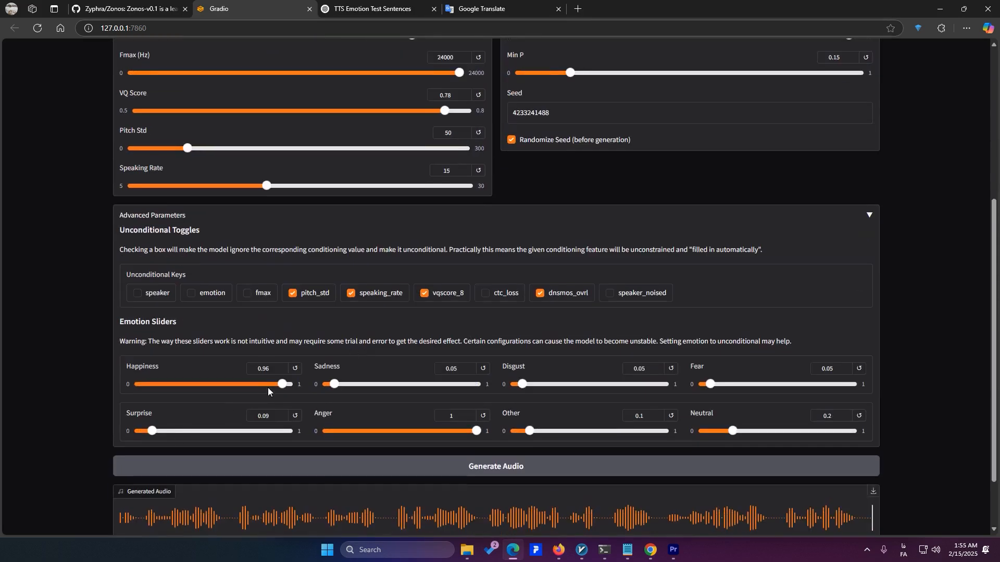
drag(282, 385, 292, 386)
drag(440, 443, 338, 449)
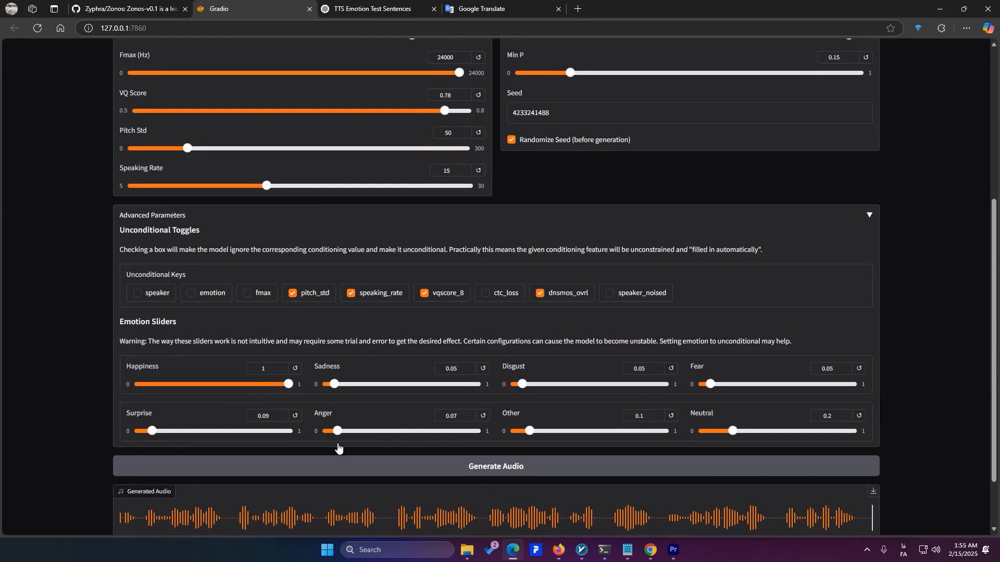
drag(168, 435, 194, 436)
Generate the audio for the joyful text, pause its playback and move it back to the beginning
click(464, 475)
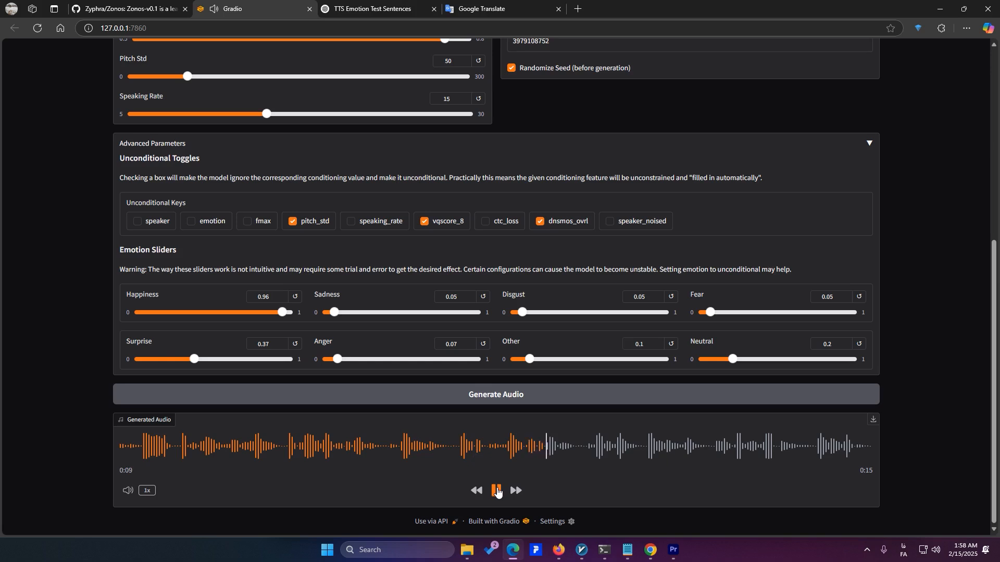
click(495, 492)
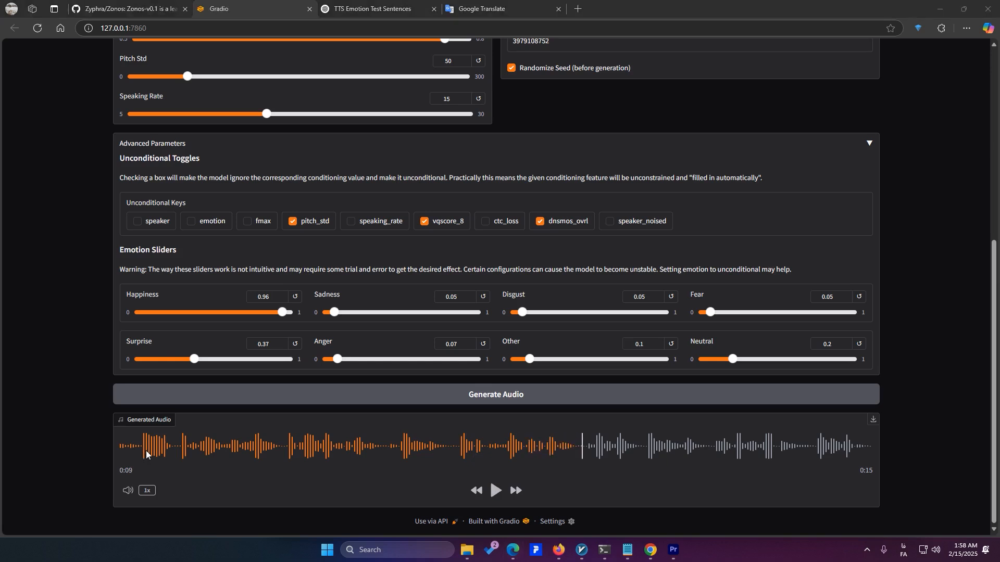
click(128, 453)
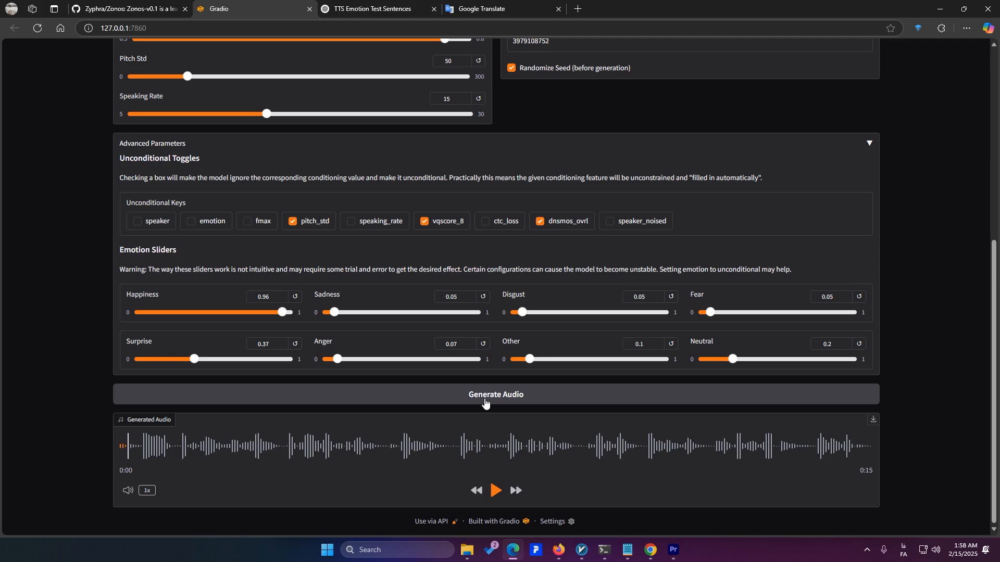
Load a voice recording as the speaker audio for cloning and trim it to about its first 13 seconds
scroll(539, 125, up, 1)
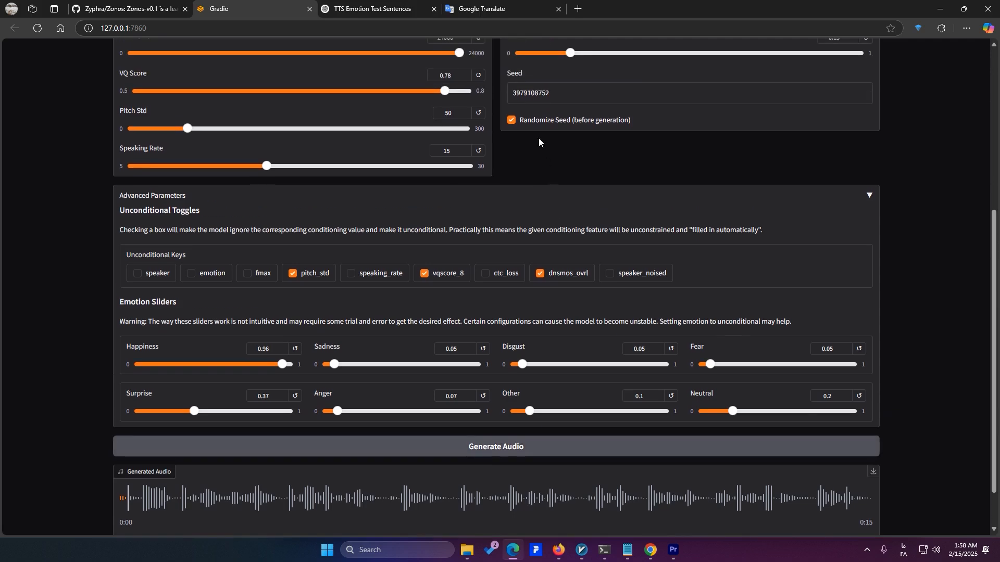
click(535, 125)
click(528, 127)
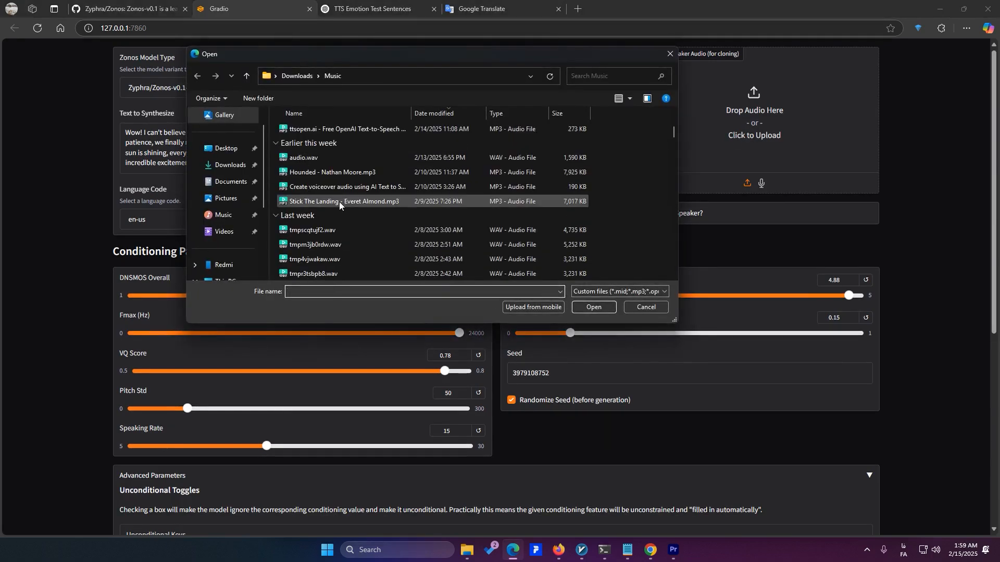
double_click(341, 214)
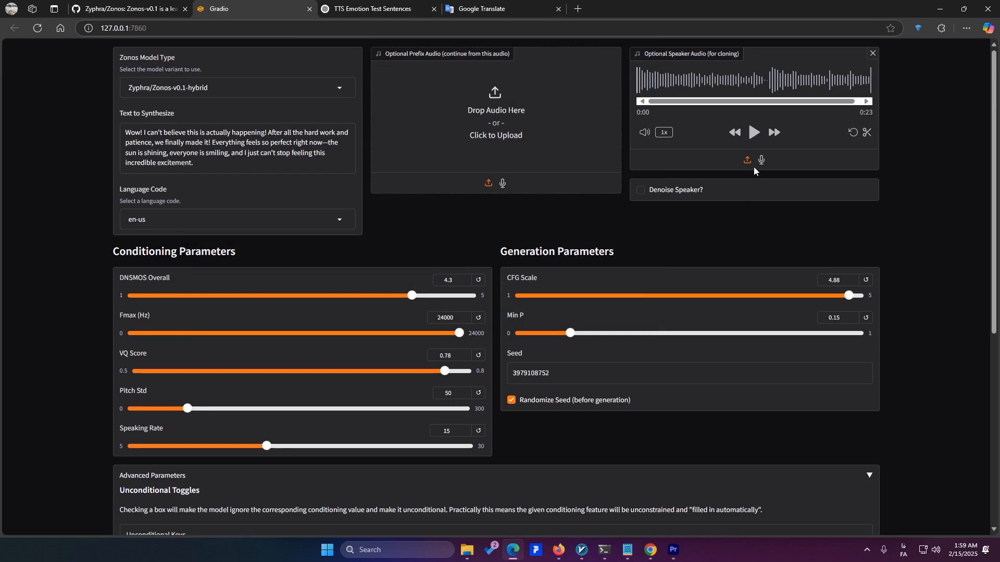
drag(696, 88, 761, 90)
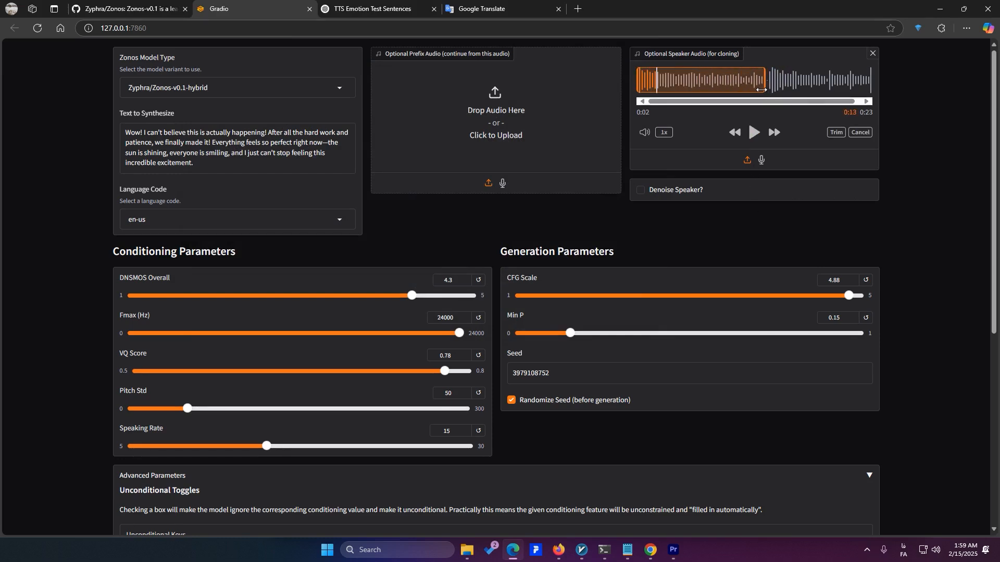
click(836, 132)
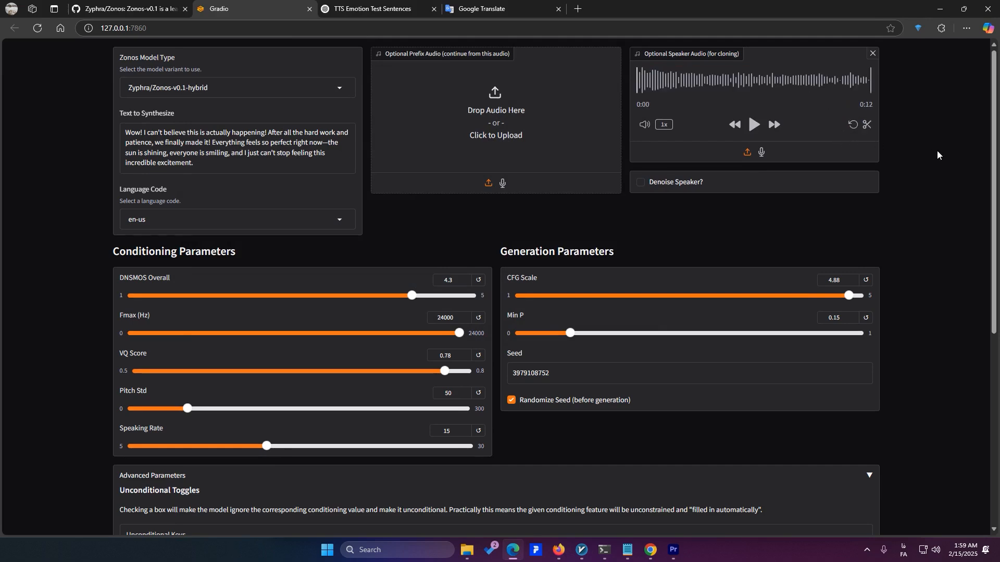
Generate the joyful audio with the cloned speaker voice and listen to the result
scroll(936, 154, down, 6)
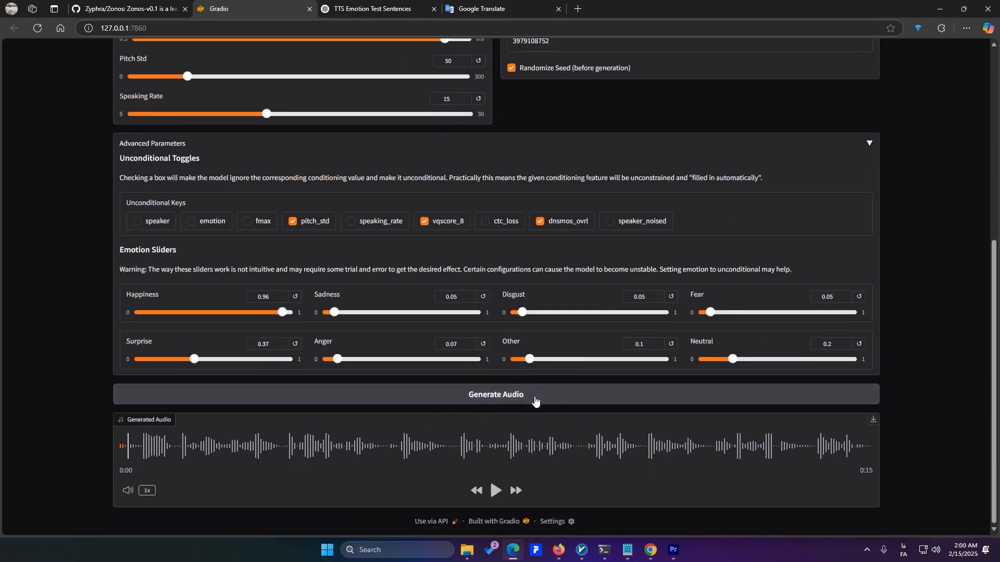
click(534, 401)
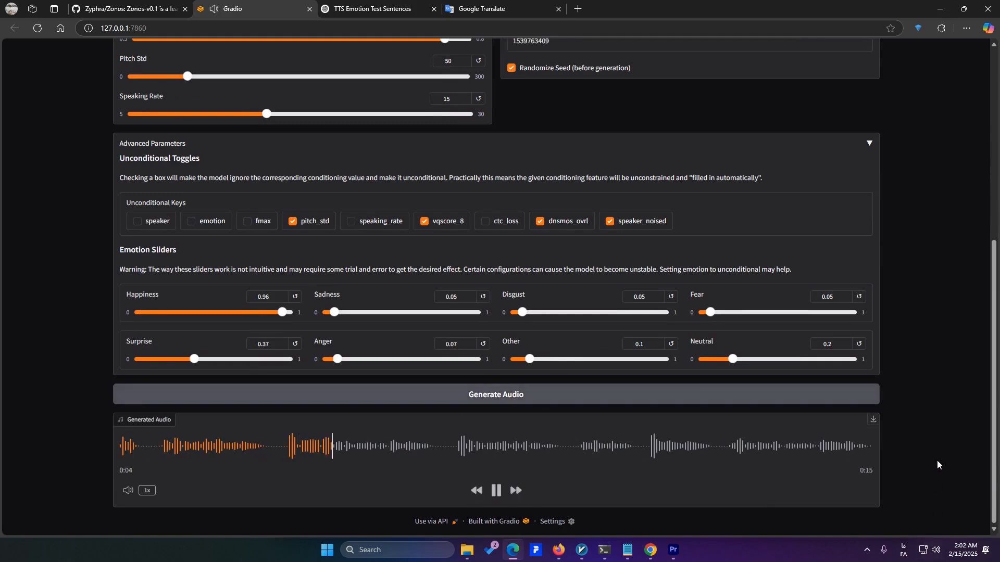
scroll(945, 461, up, 1)
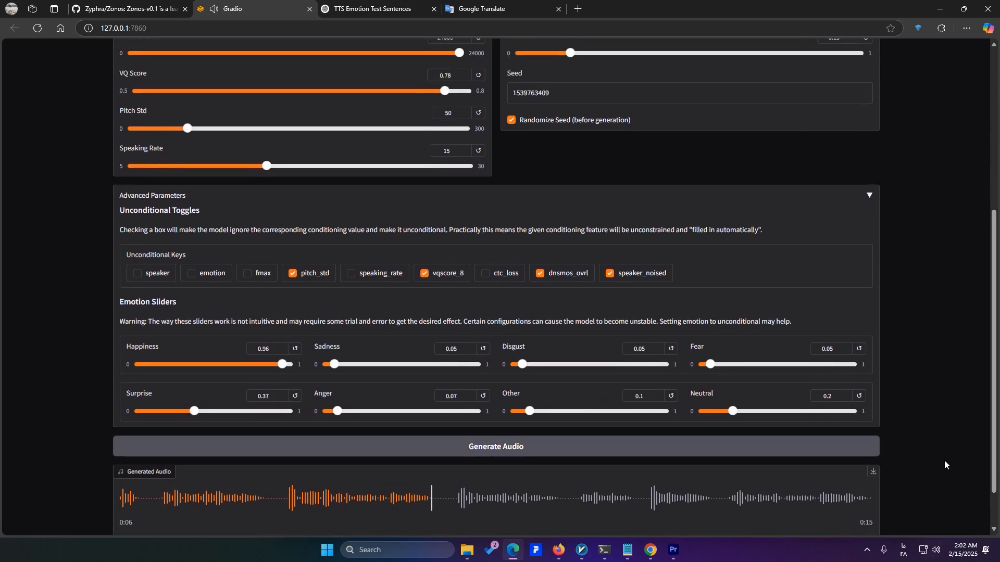
scroll(971, 454, down, 1)
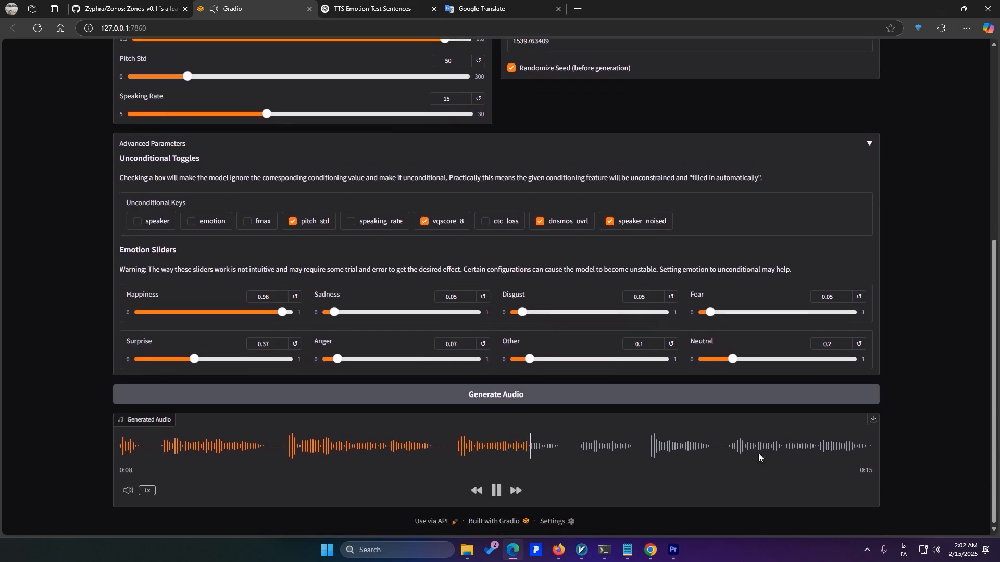
click(498, 497)
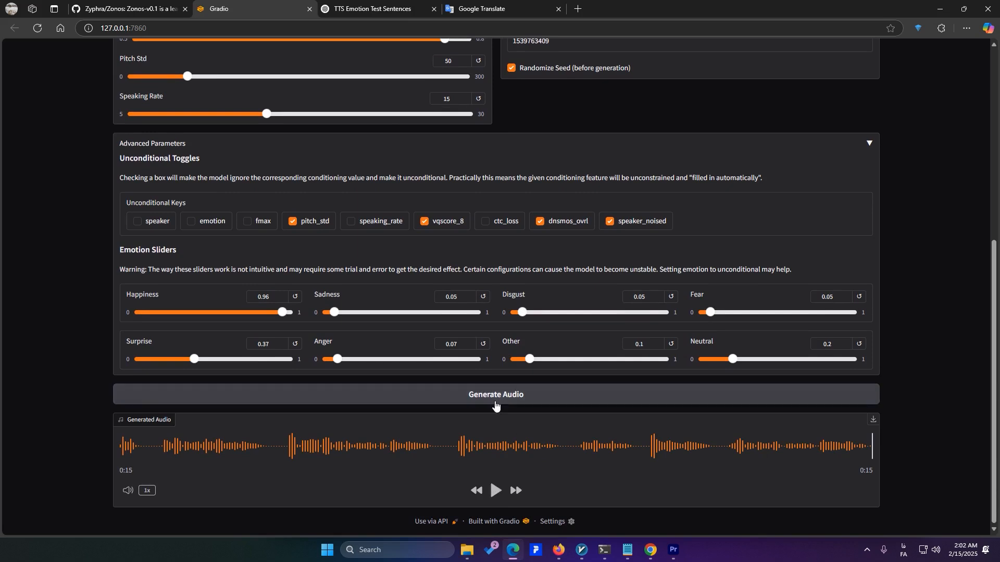
Clear the unconditional keys speaker_noised, dnsmos_ovrl and vqscore_8
scroll(495, 406, up, 3)
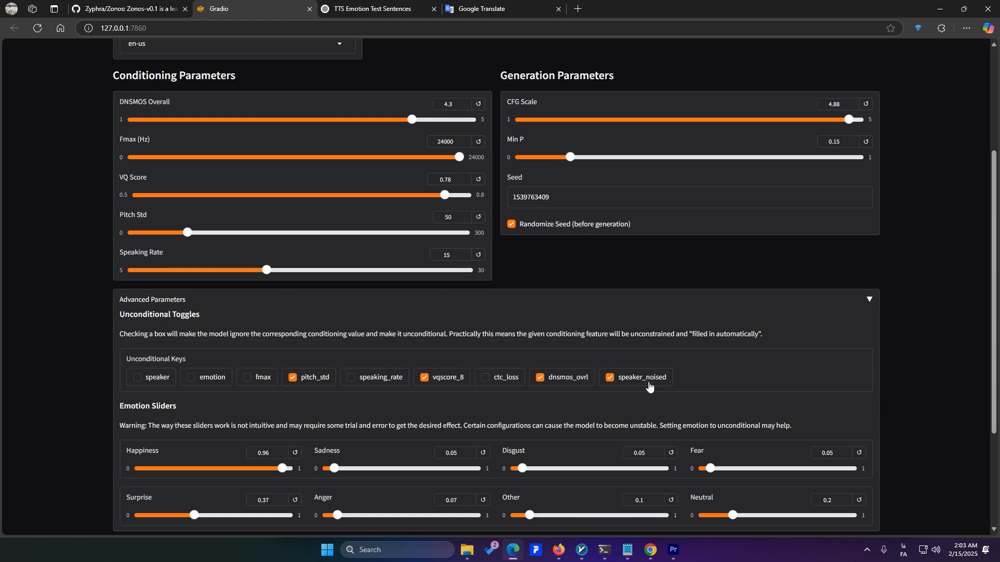
click(652, 386)
click(569, 385)
click(442, 385)
scroll(420, 365, up, 3)
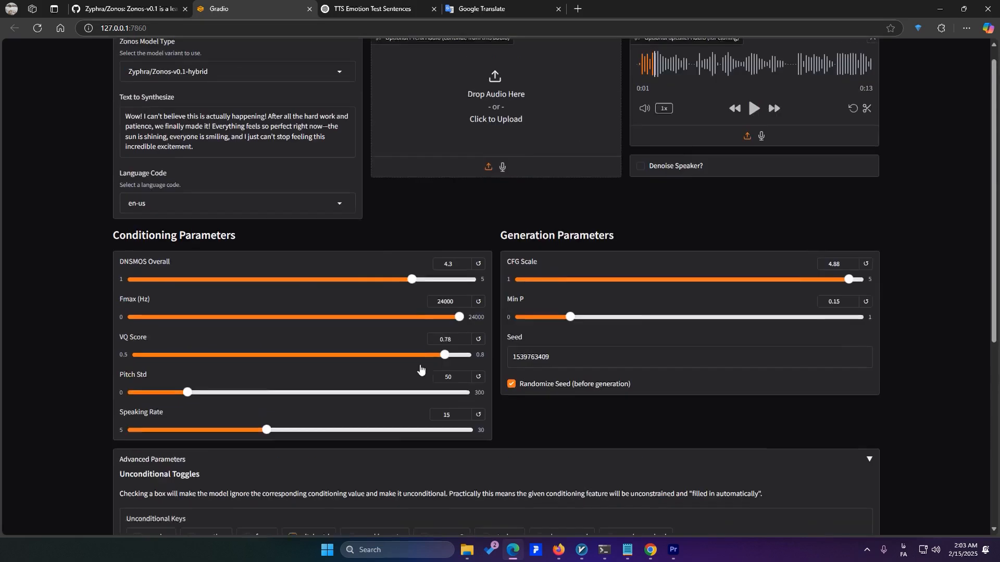
Change the Zonos model type to Zyphra/Zonos-v0.1-transformer
click(212, 89)
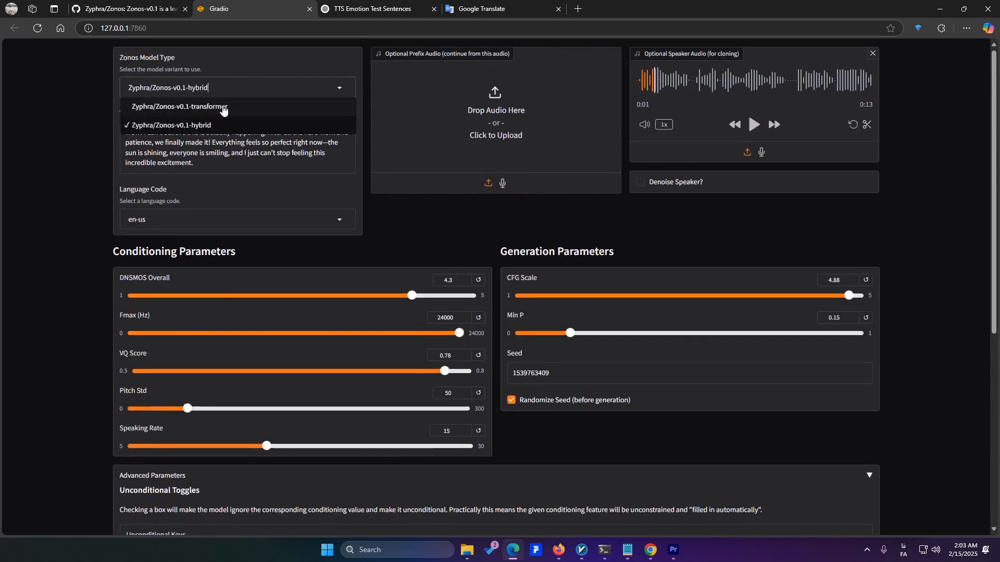
click(225, 107)
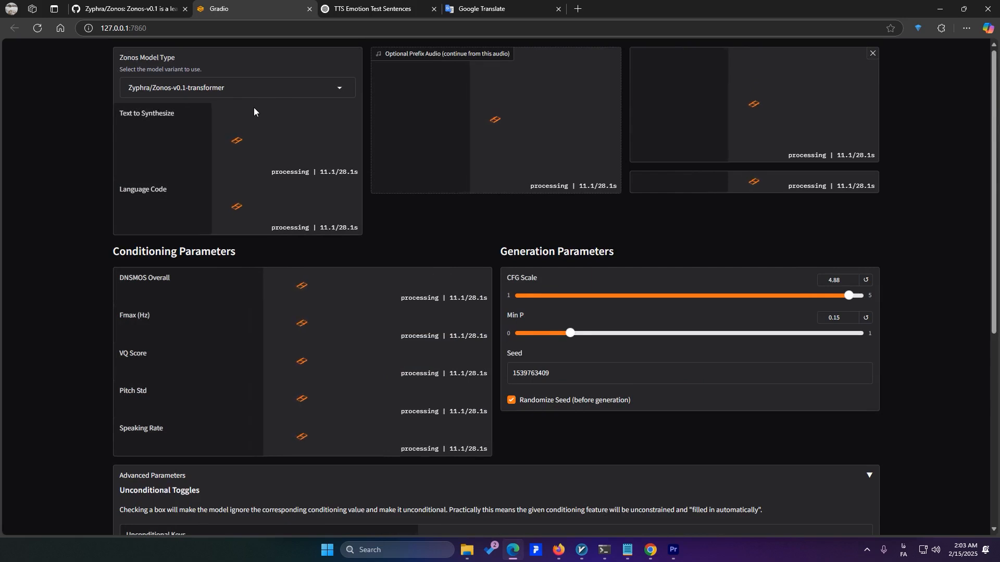
click(330, 78)
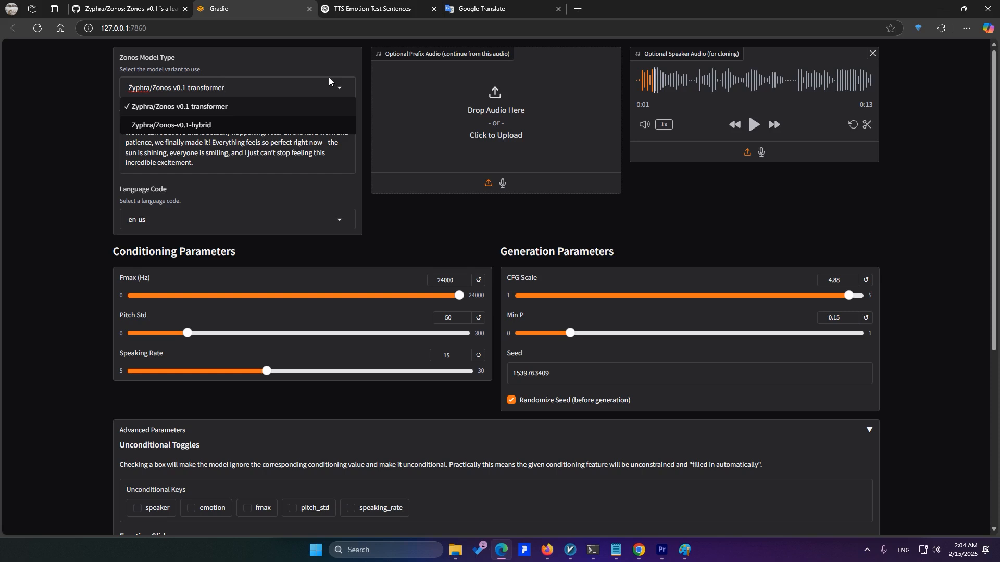
click(262, 89)
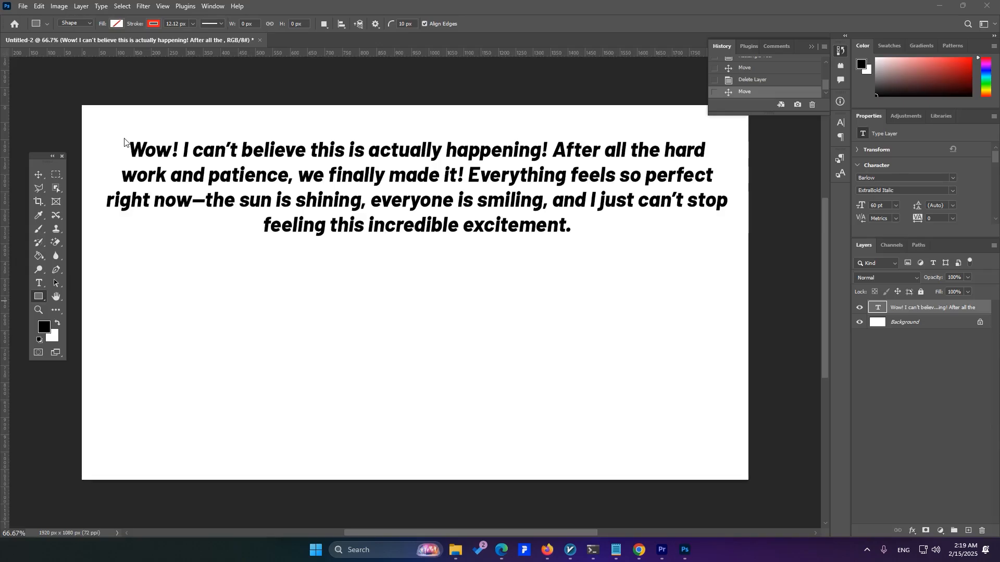
In Photoshop, outline "Wow!" with a red rectangle and brush a yellow box with strokes inside it below the passage
mouse_move(120, 134)
mouse_down()
mouse_move(179, 149)
mouse_move(184, 165)
mouse_up()
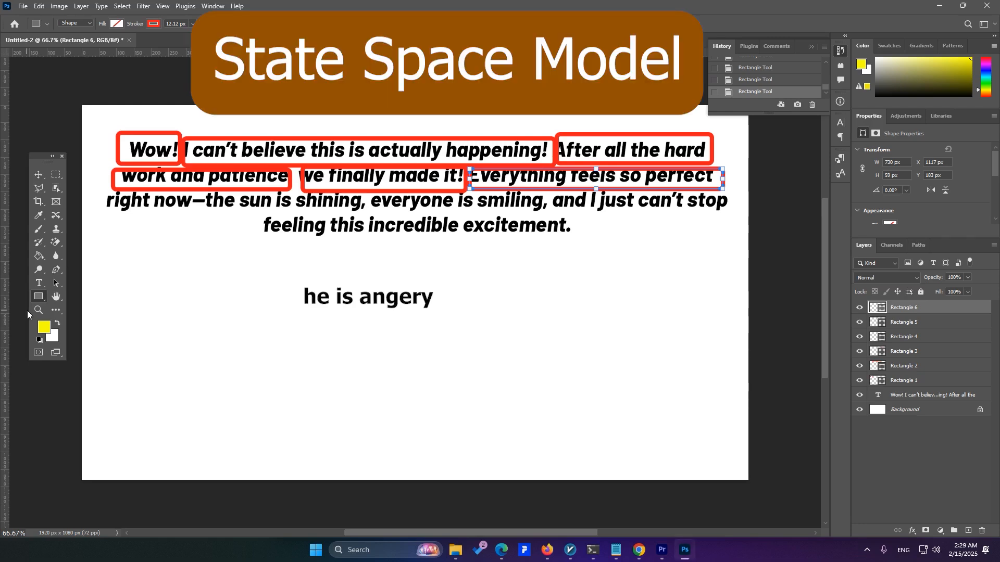
key(b)
mouse_move(300, 265)
mouse_down()
mouse_move(409, 274)
mouse_move(464, 342)
mouse_move(465, 386)
mouse_move(291, 270)
mouse_up()
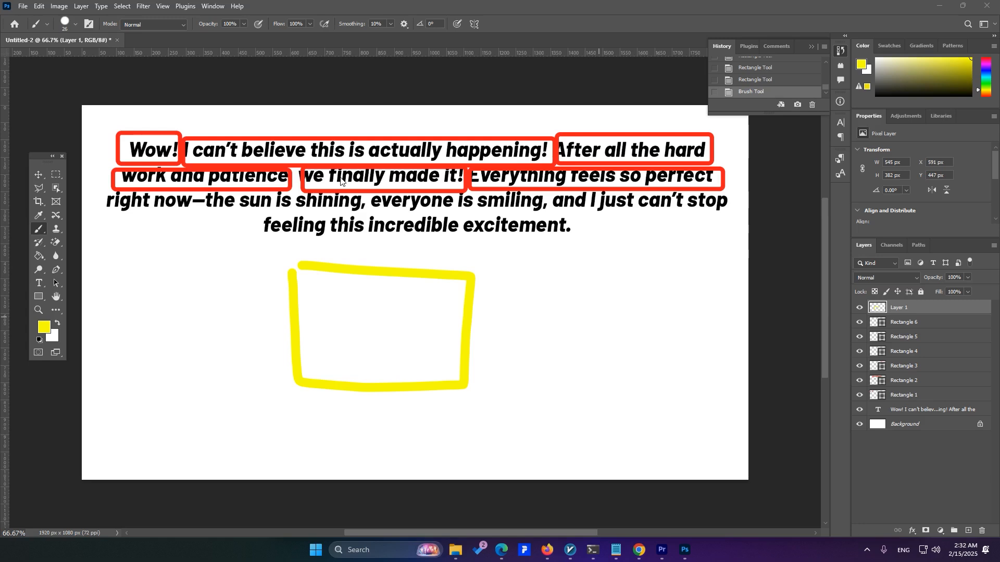
drag(375, 290, 343, 312)
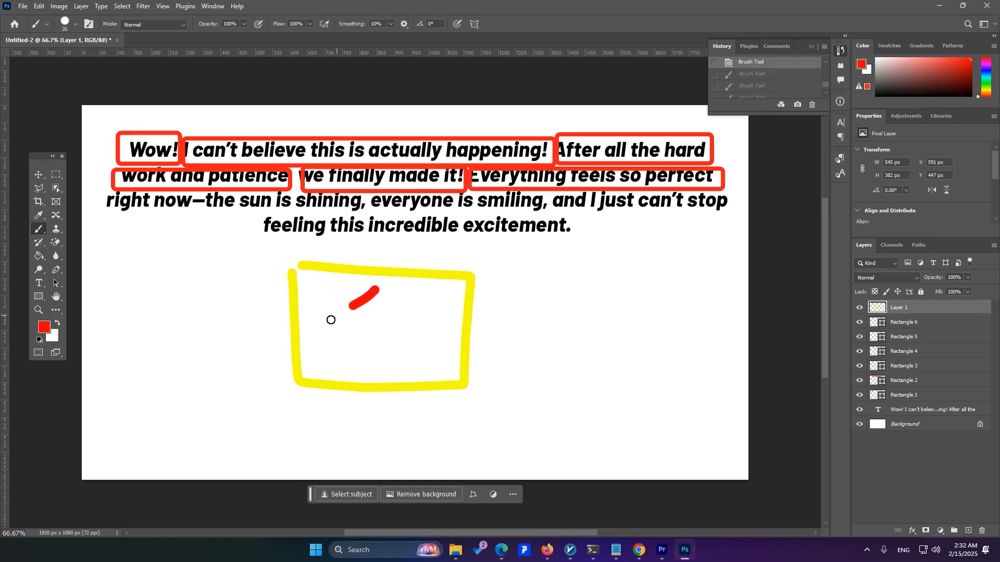
mouse_move(429, 310)
mouse_down()
mouse_move(411, 322)
mouse_move(419, 353)
mouse_move(362, 339)
mouse_move(389, 365)
mouse_up()
drag(396, 334, 344, 355)
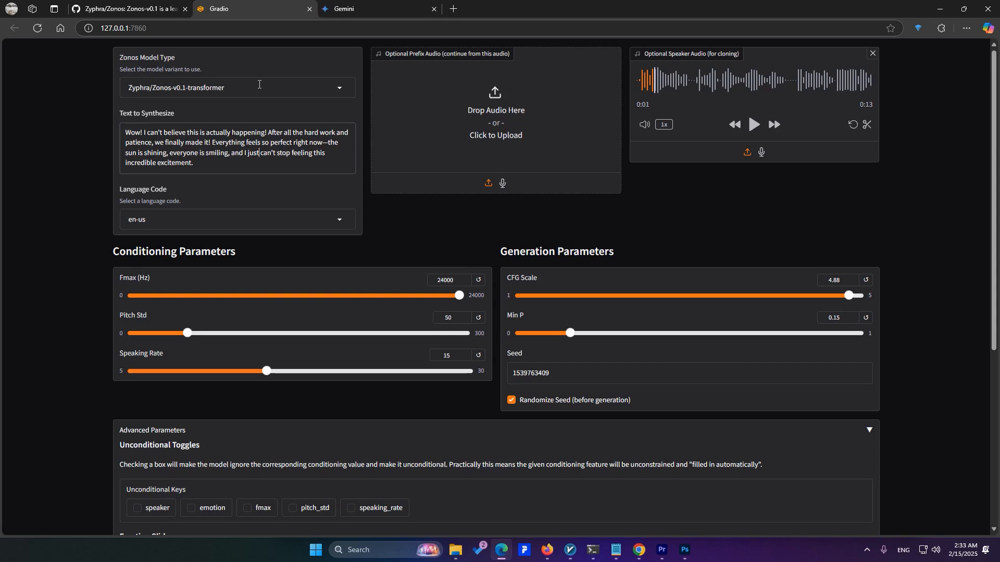
Back in the Gradio interface, make pitch_std unconditional and generate the audio with the transformer model
click(258, 84)
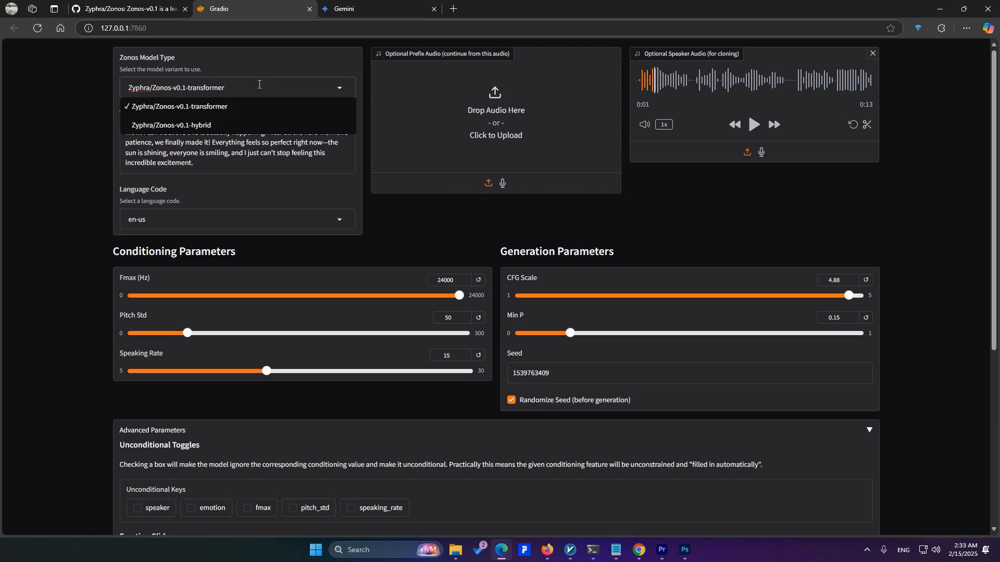
click(253, 96)
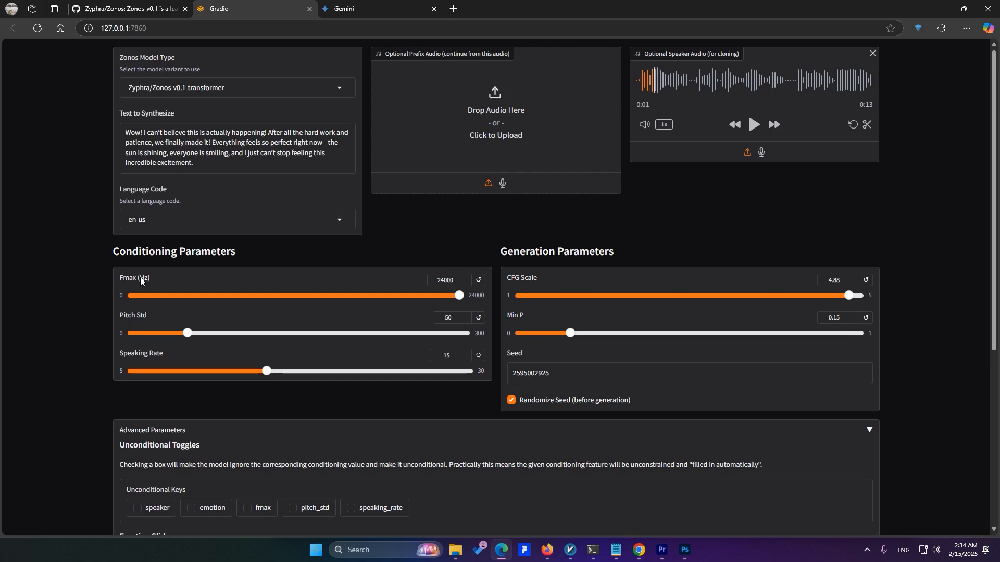
scroll(140, 281, down, 2)
click(308, 405)
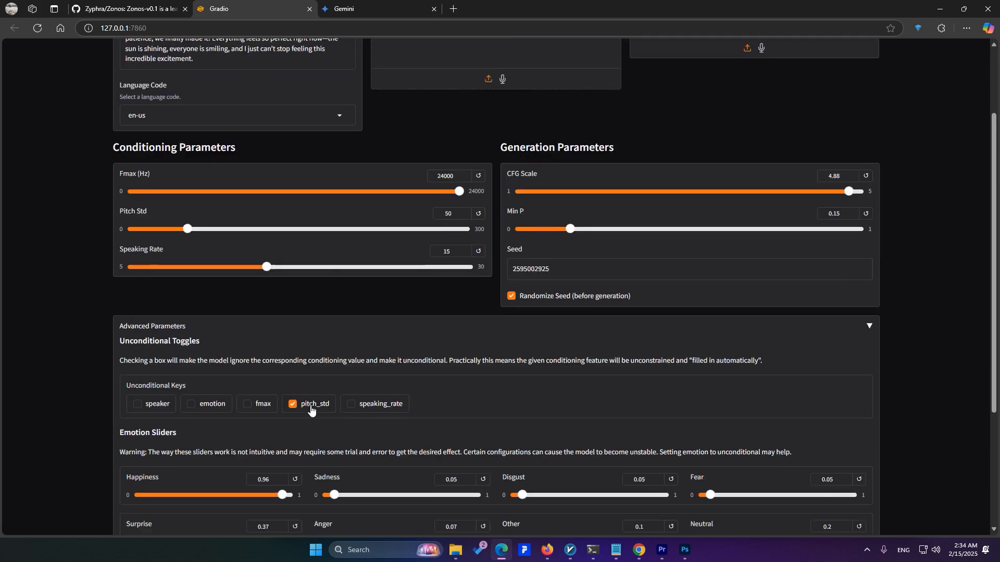
scroll(338, 406, down, 4)
click(440, 394)
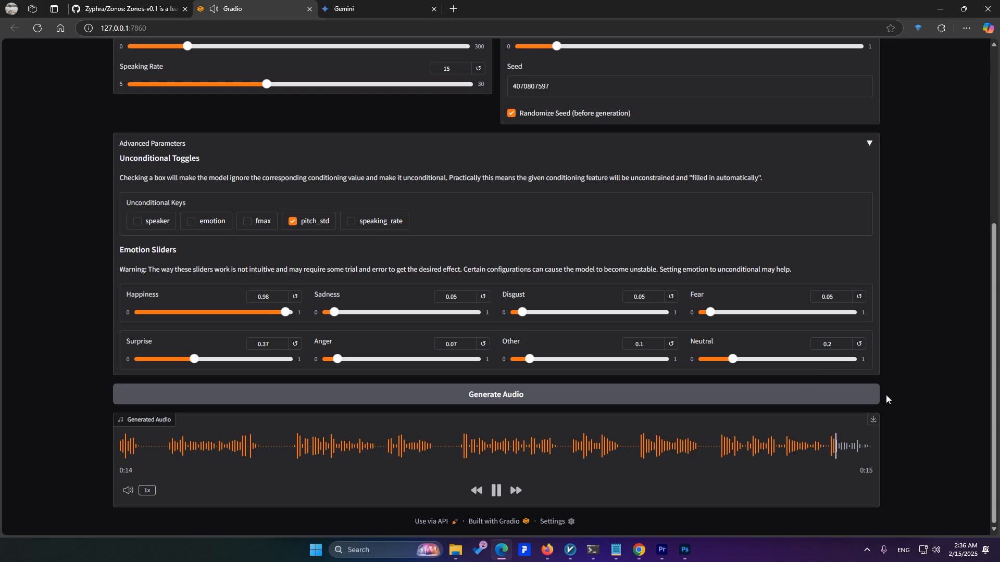
Set the Neutral emotion slider to 0.06 and generate the audio
click(726, 361)
drag(725, 361, 711, 361)
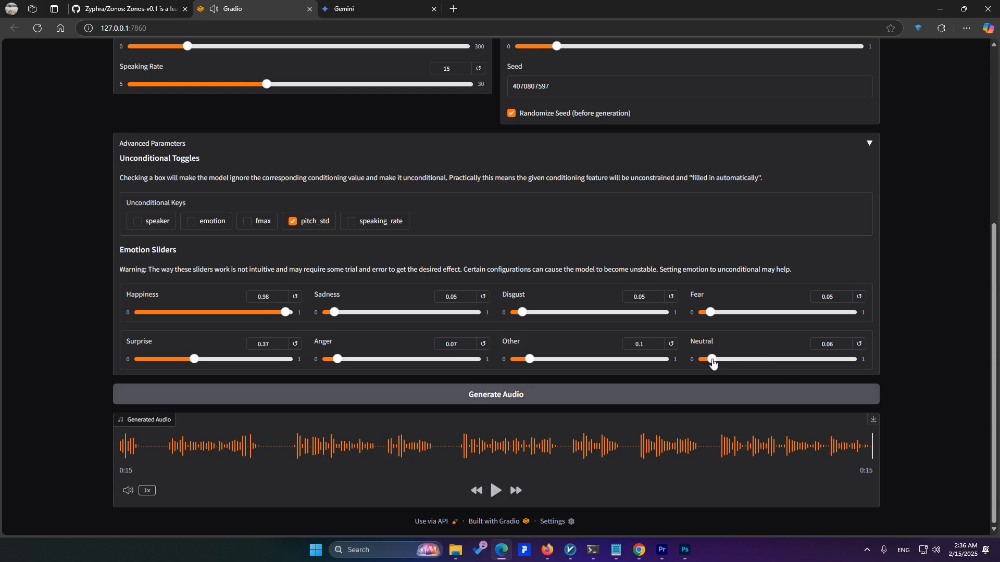
click(683, 398)
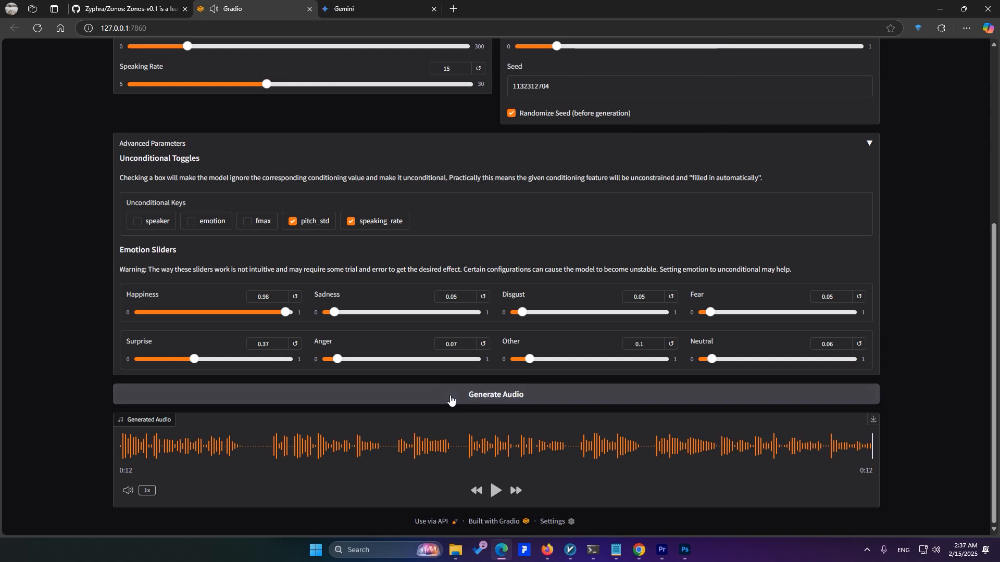
Generate the audio with pitch_std and speaking_rate unconditional, and clear the speaking_rate key
click(527, 392)
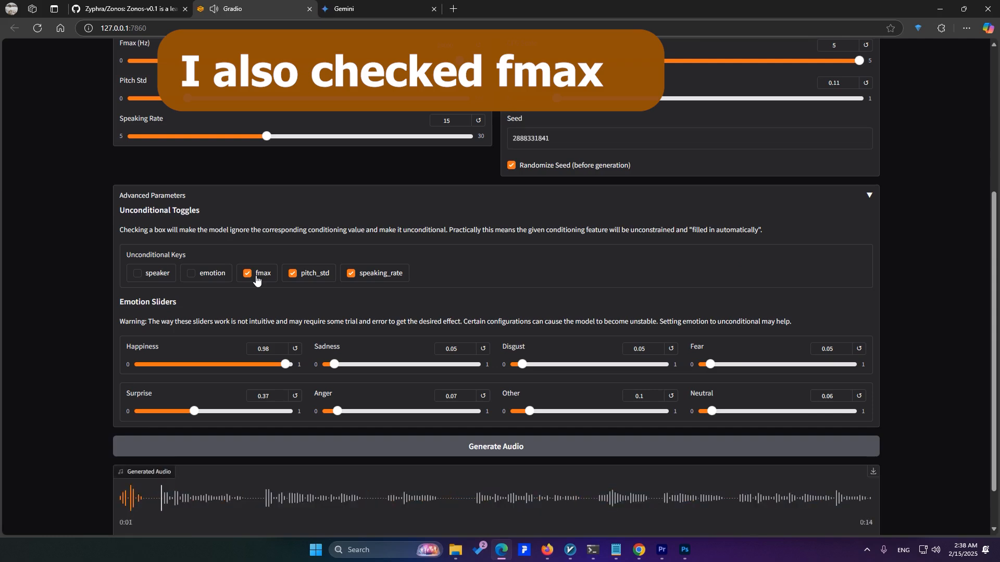
click(249, 274)
click(351, 274)
scroll(508, 282, down, 1)
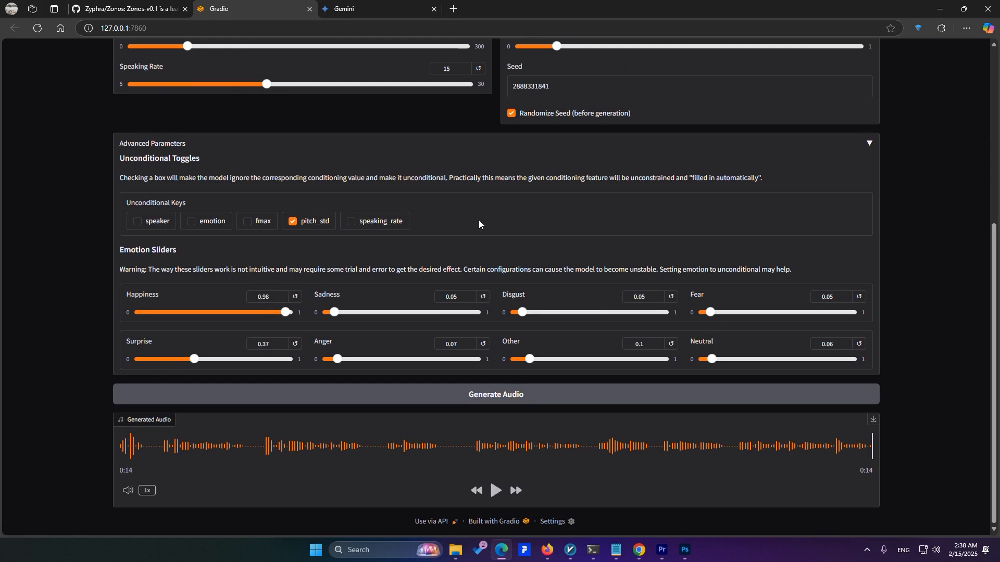
Make speaking_rate and fmax unconditional alongside pitch_std and generate the audio
click(378, 232)
click(377, 232)
click(387, 225)
click(260, 225)
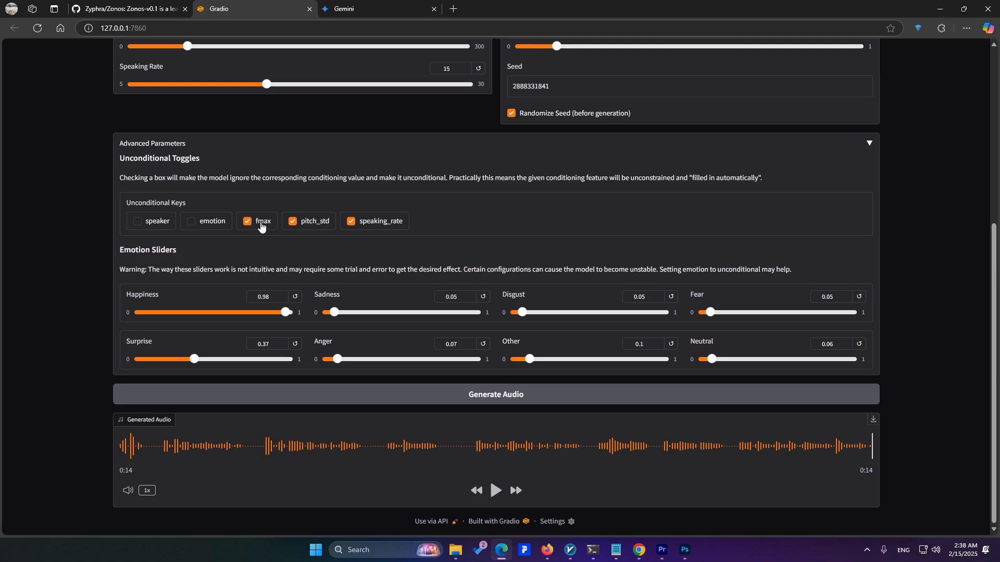
click(414, 398)
Insert "ha ha ha ha!" after "happening!" in the text to synthesize and make the speaker key unconditional
scroll(137, 137, up, 5)
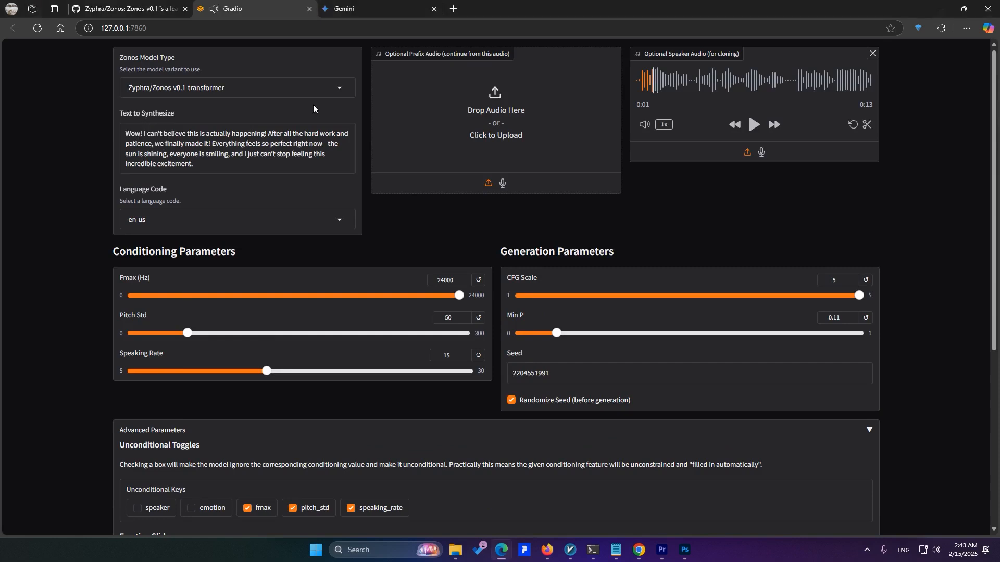
click(265, 134)
text(ha ha ha ha!)
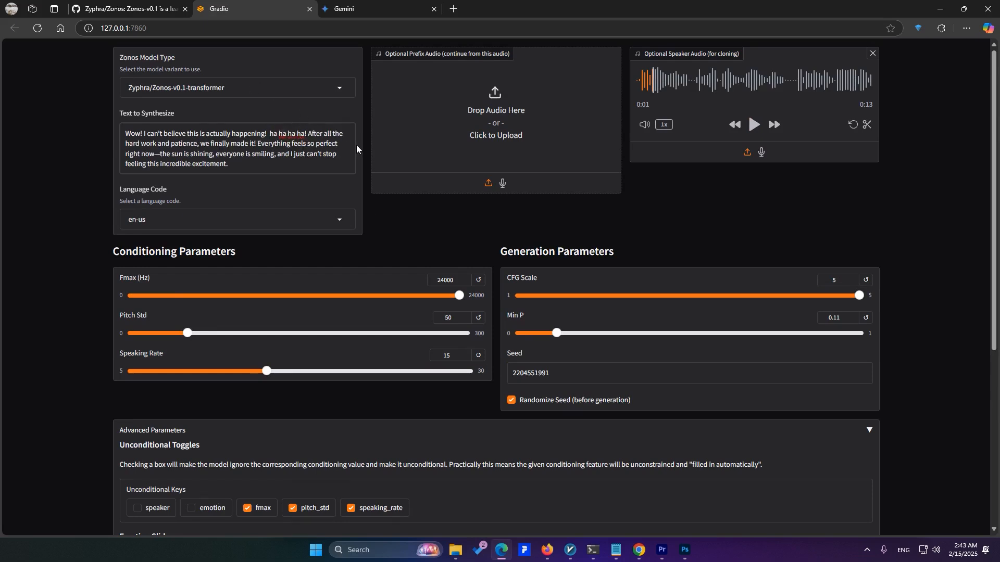
scroll(415, 214, down, 3)
click(147, 378)
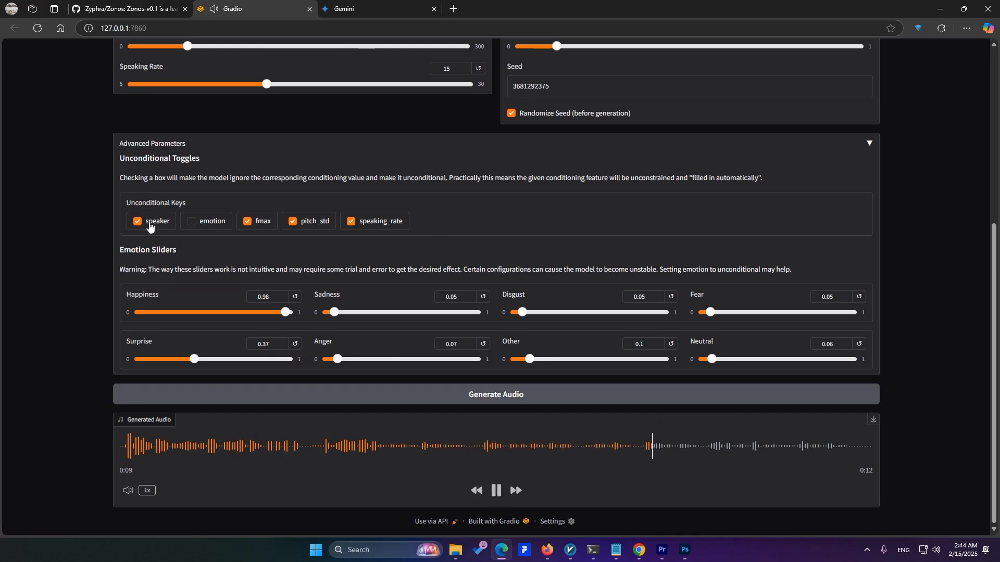
Stop the playback, clear the unconditional speaker key, generate the audio with the reference voice and pause its playback
click(491, 493)
click(139, 227)
scroll(369, 295, up, 5)
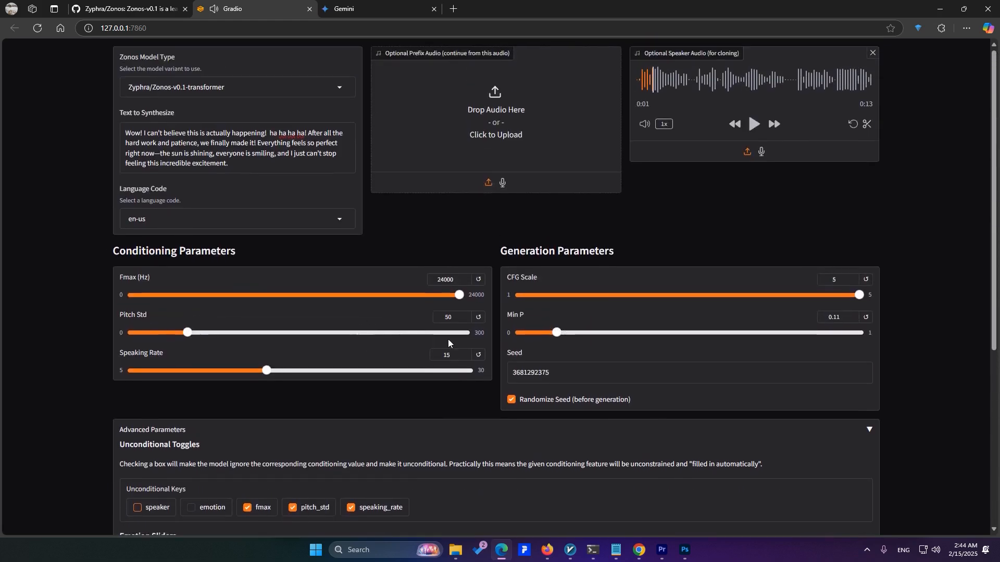
scroll(467, 388, down, 5)
click(467, 396)
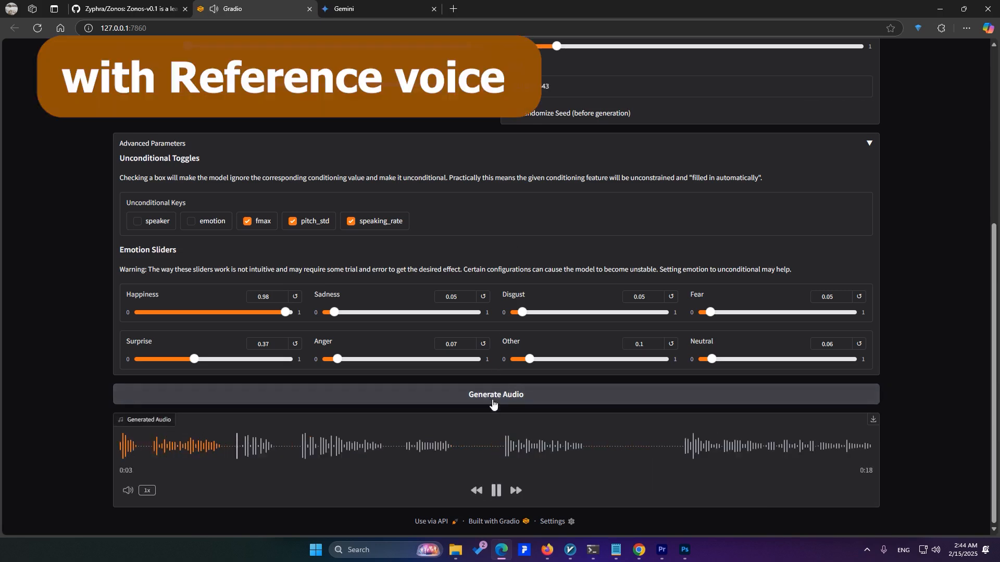
click(501, 491)
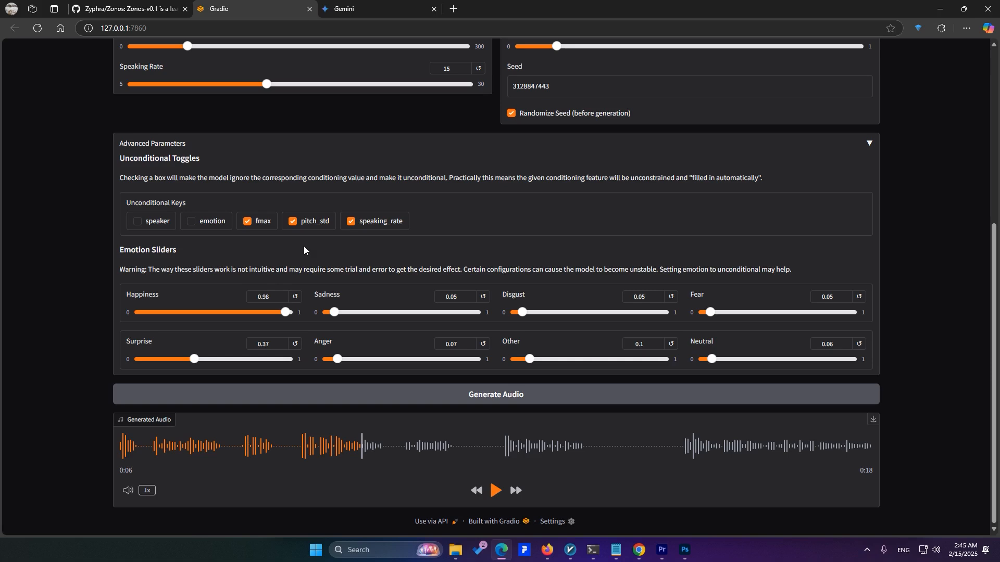
scroll(859, 203, up, 5)
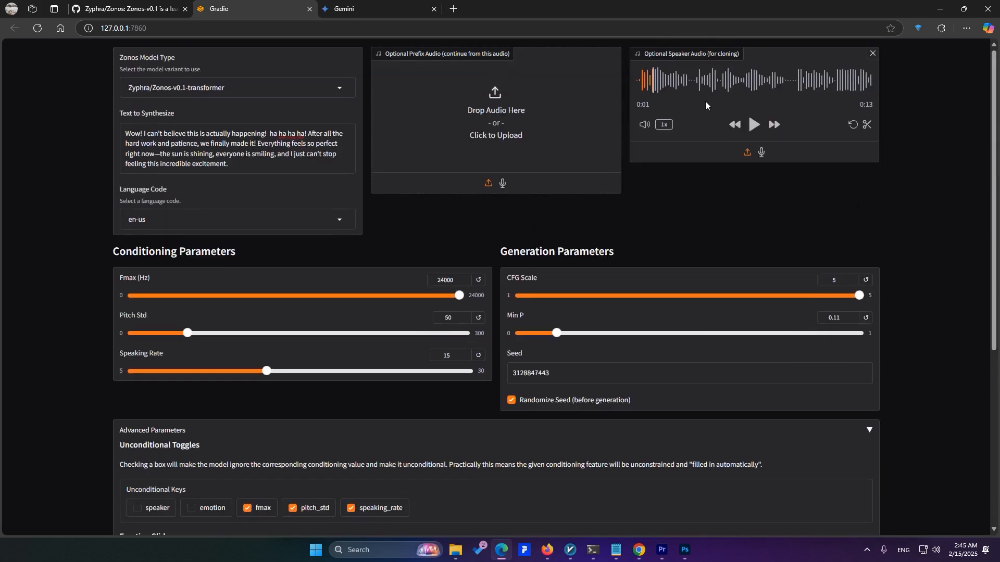
Make the speaker key unconditional alongside fmax, pitch_std and speaking_rate, generate the audio and pause its playback
scroll(437, 312, down, 5)
scroll(859, 385, up, 4)
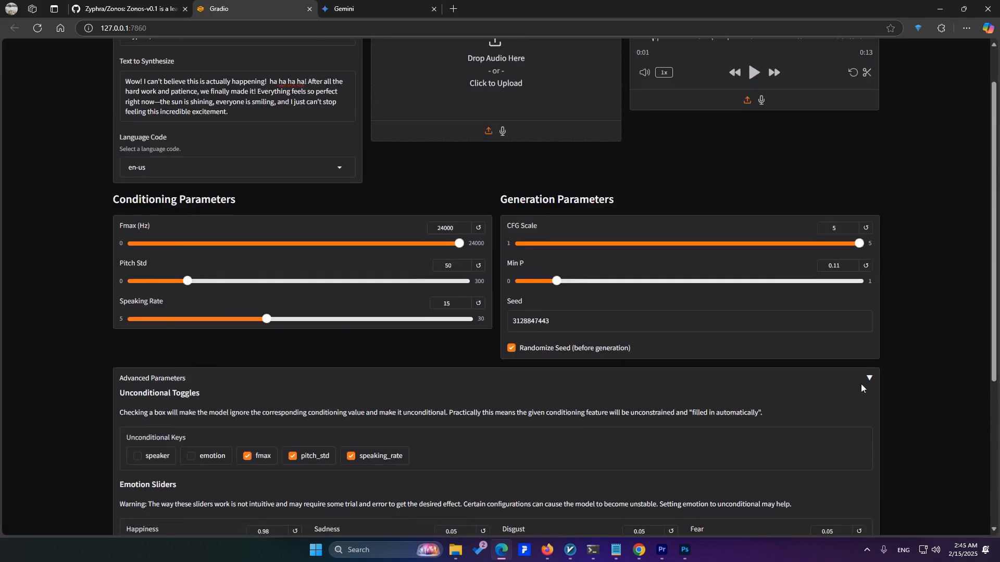
scroll(649, 404, down, 4)
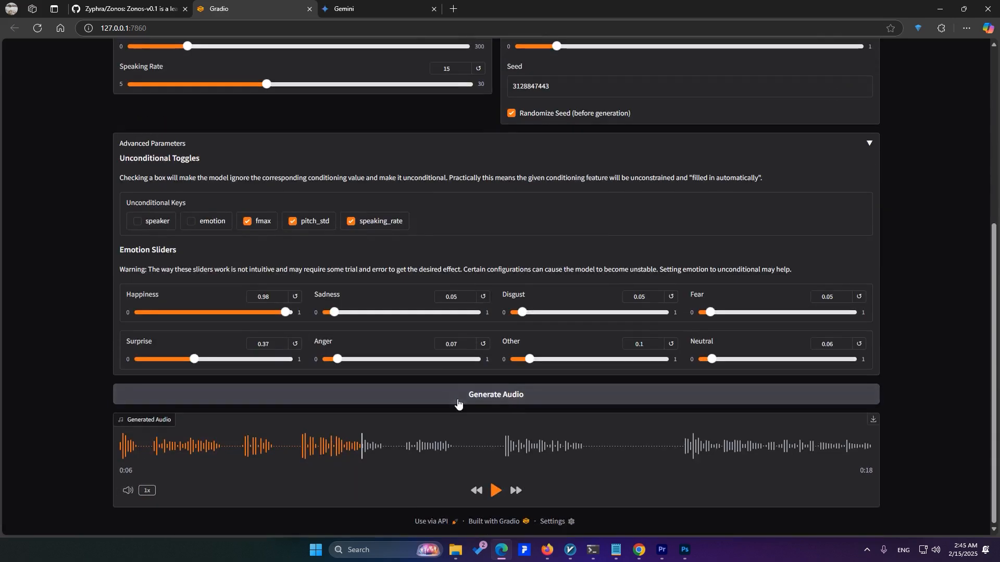
click(137, 223)
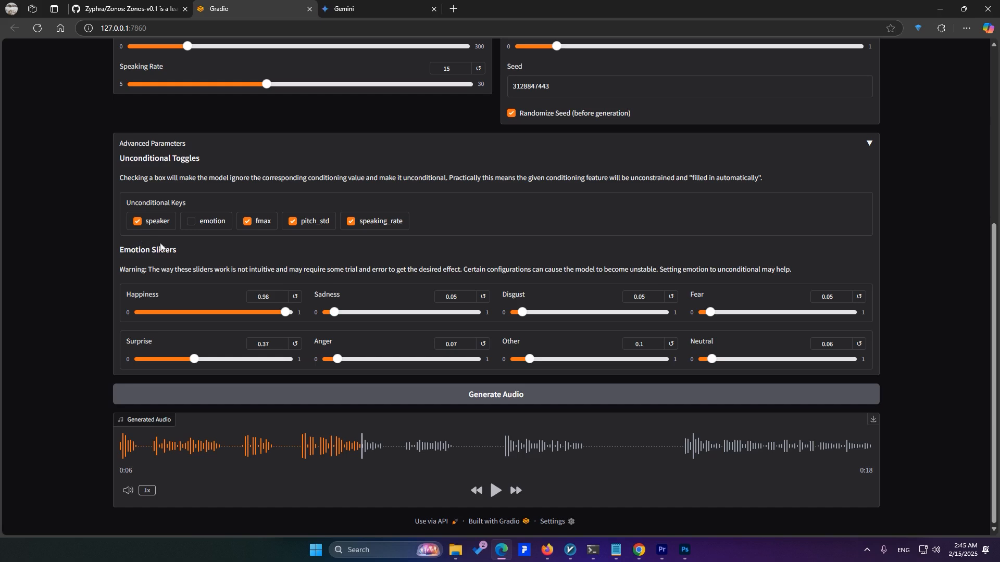
click(444, 396)
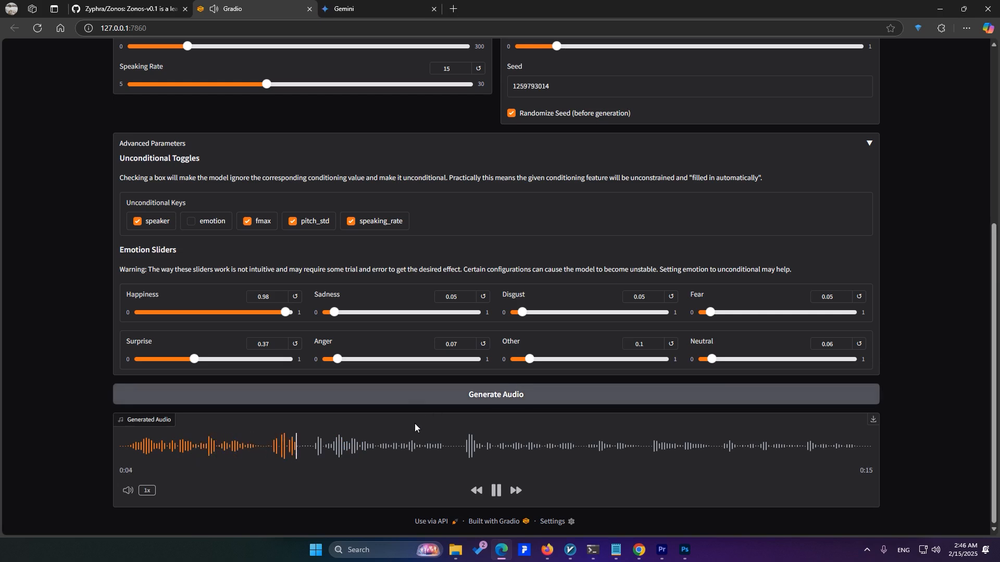
click(497, 492)
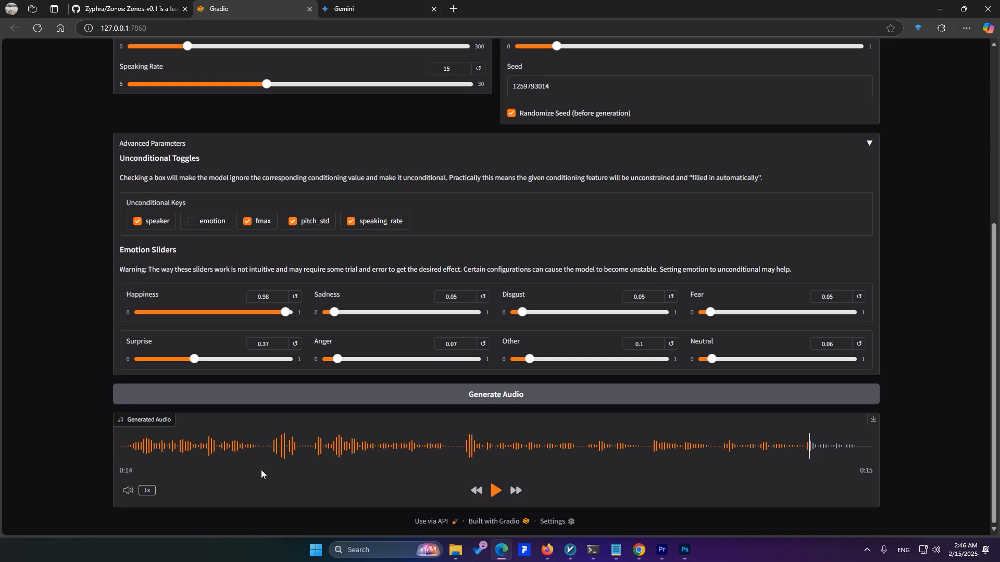
Try a low Min P and a high one of 0.91, and reset Min P to its default of 0.15
drag(993, 443, 993, 271)
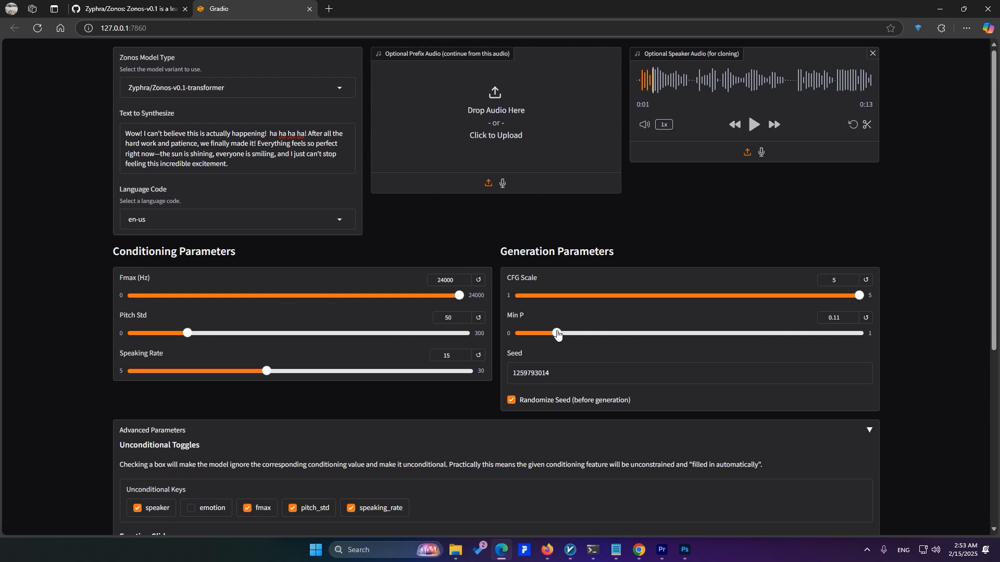
drag(557, 334, 525, 347)
drag(525, 347, 831, 359)
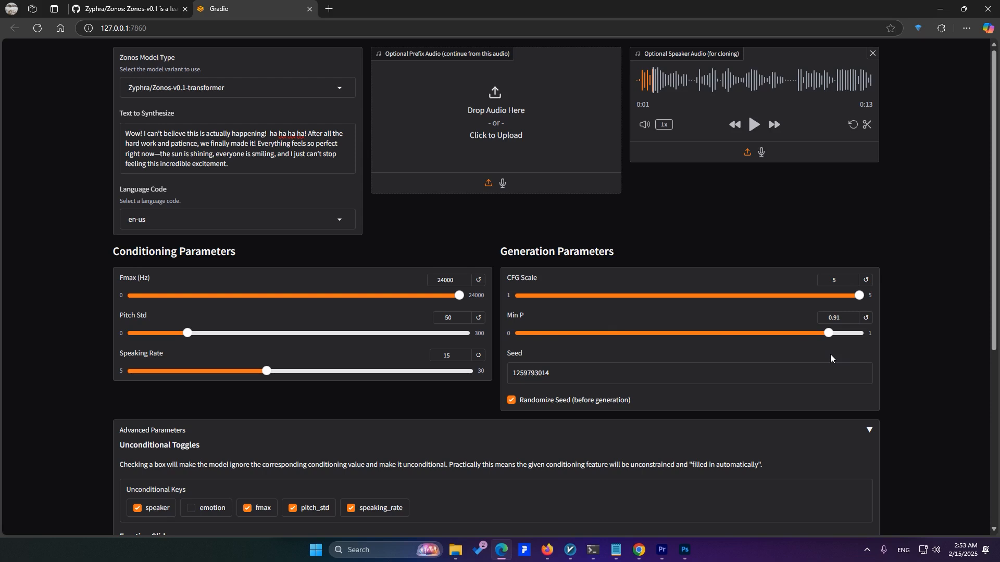
click(866, 318)
Set the emotion sliders to Happiness 0.97, Surprise 0.62, Other 0.38, Disgust 0.03 and Sadness 0.11
scroll(875, 339, down, 3)
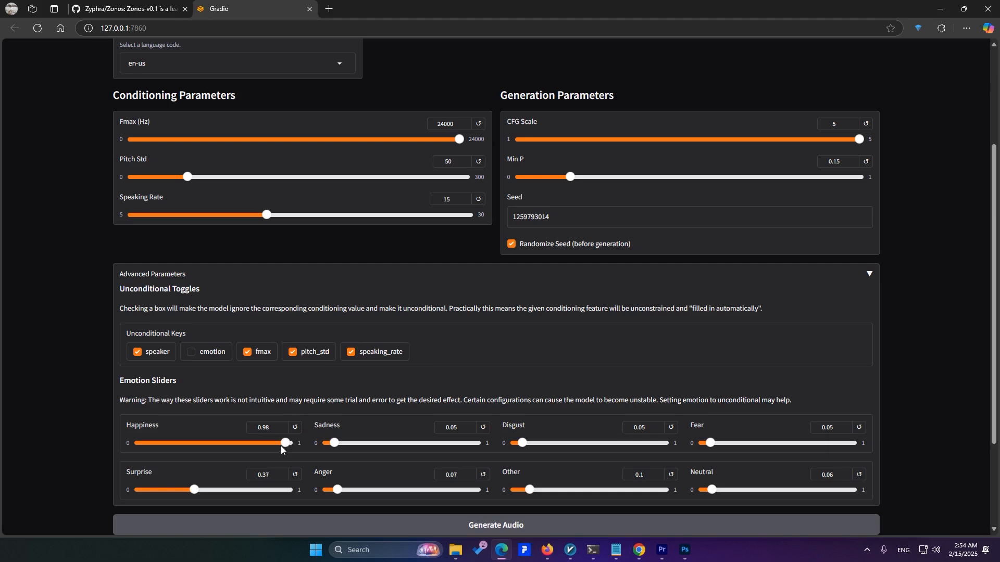
drag(285, 445, 284, 470)
drag(181, 492, 232, 494)
mouse_move(563, 494)
mouse_down()
mouse_move(580, 492)
mouse_move(572, 492)
mouse_up()
drag(523, 444, 521, 444)
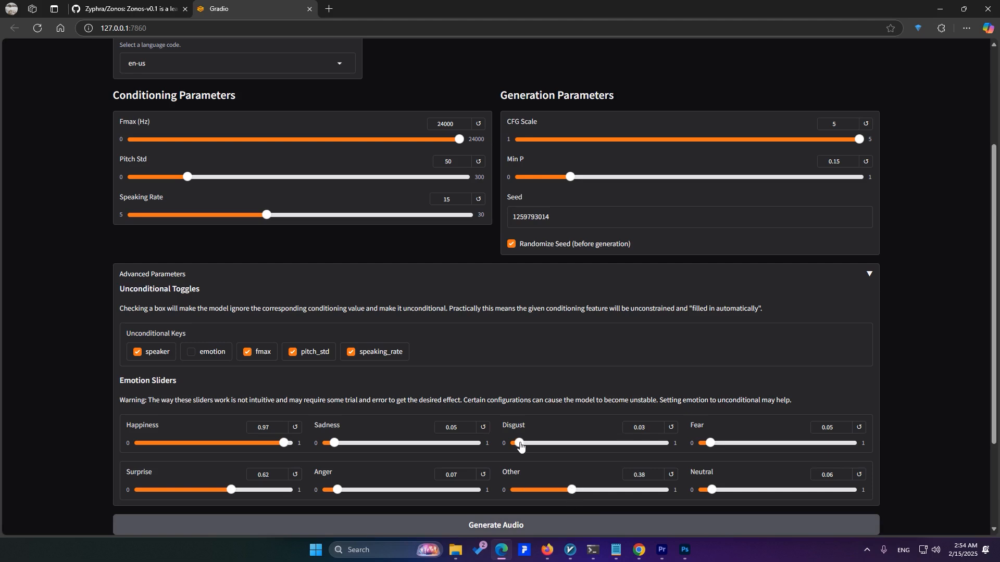
click(342, 444)
Clear the speaking_rate, pitch_std, fmax and speaker unconditional keys and reset Pitch Std to its default of 45
scroll(292, 208, up, 3)
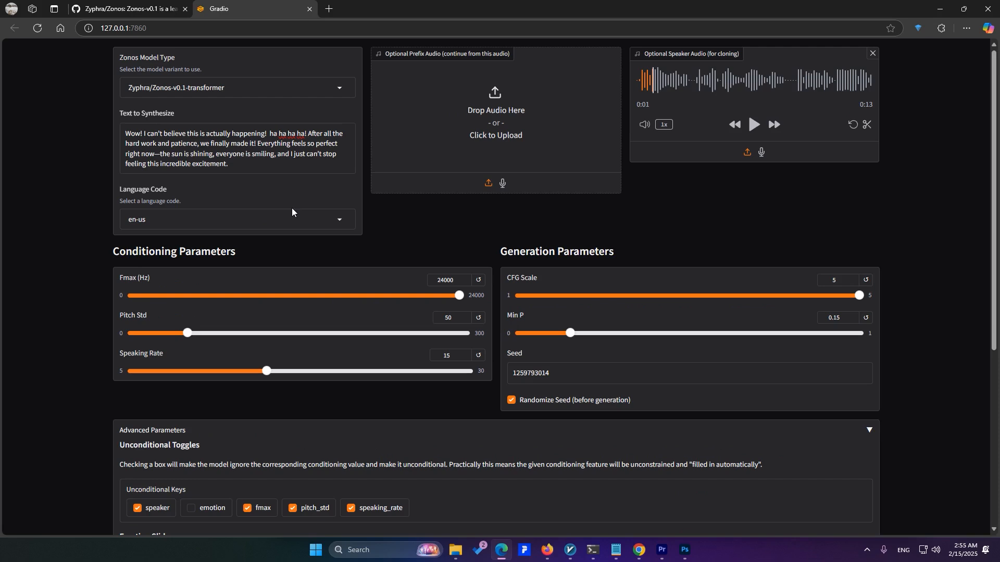
click(366, 516)
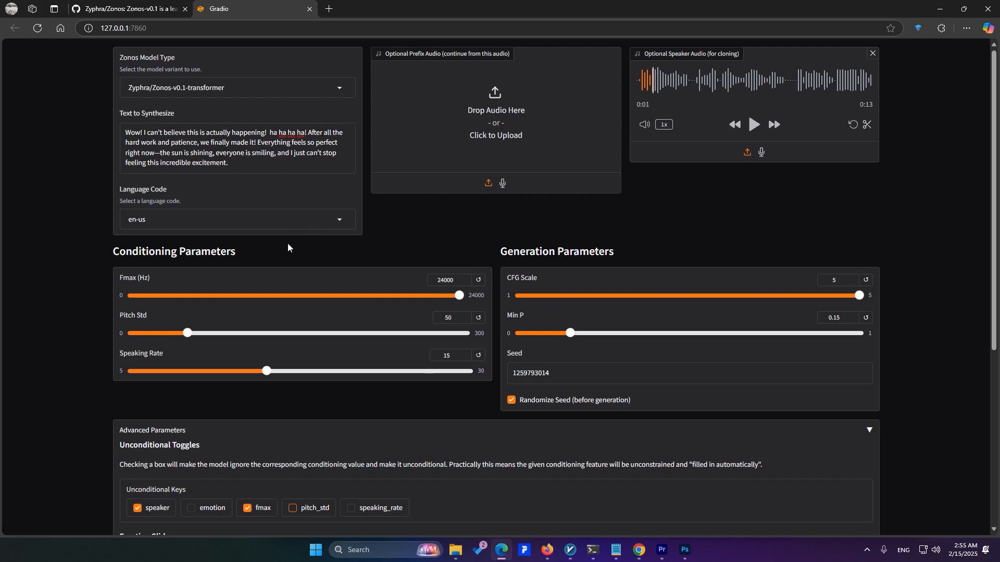
click(478, 317)
click(256, 511)
click(160, 511)
Set the emotion sliders to Happiness 0.24, Surprise 0.18, Other 0.08 and Neutral 0.49
scroll(724, 236, down, 5)
drag(285, 339, 176, 343)
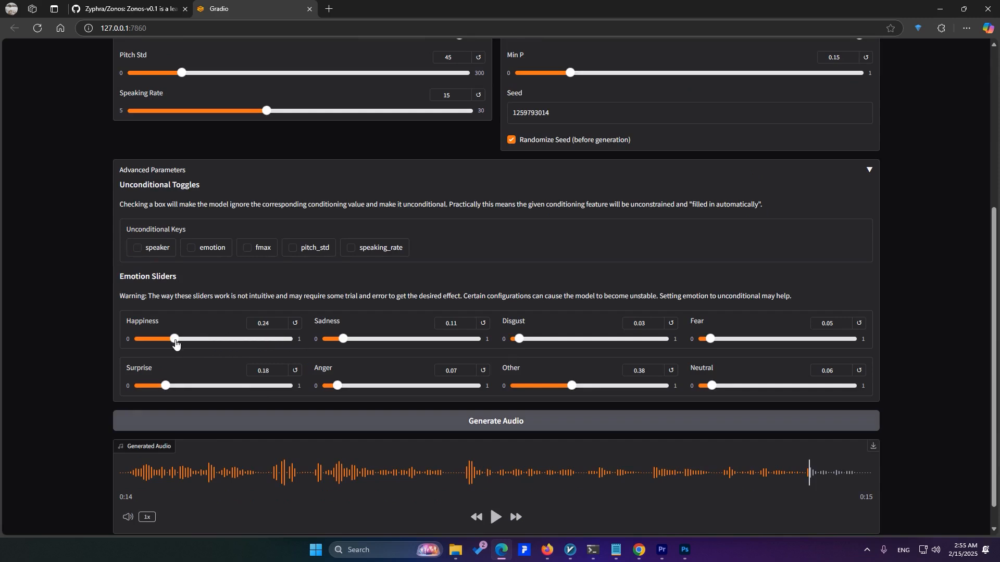
drag(573, 389, 527, 394)
drag(711, 386, 776, 387)
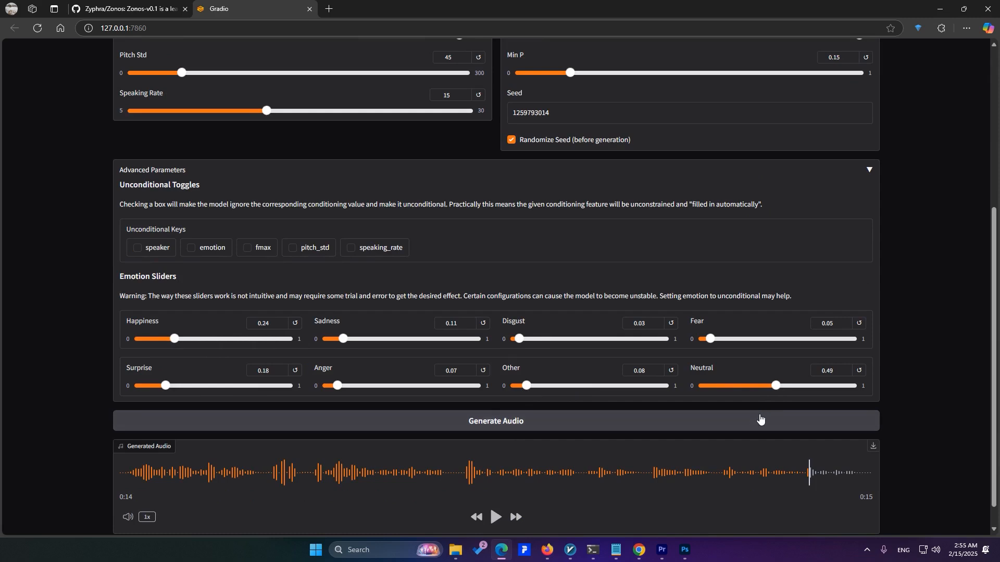
Switch the Zonos model type to Zyphra/Zonos-v0.1-hybrid
scroll(329, 88, up, 5)
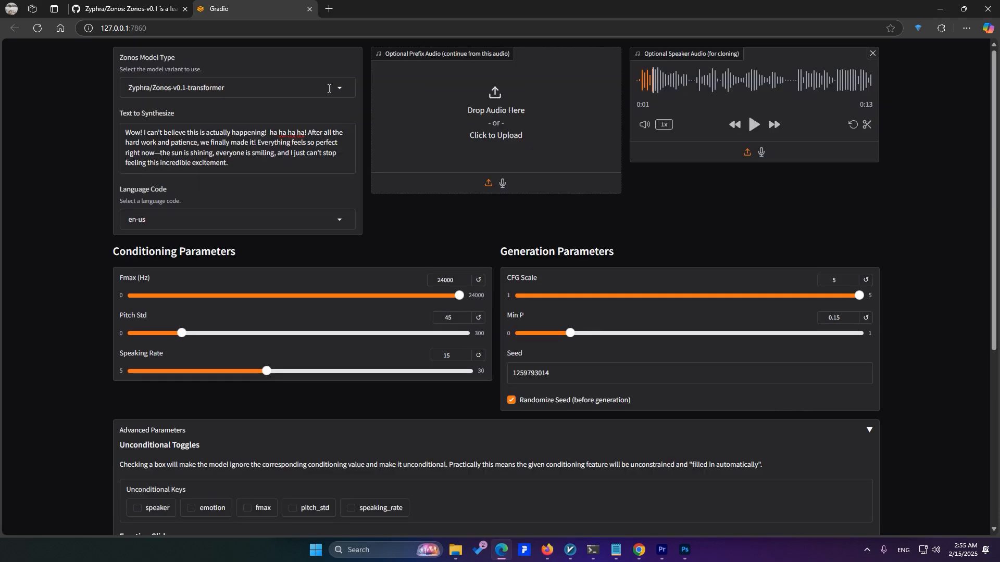
click(329, 88)
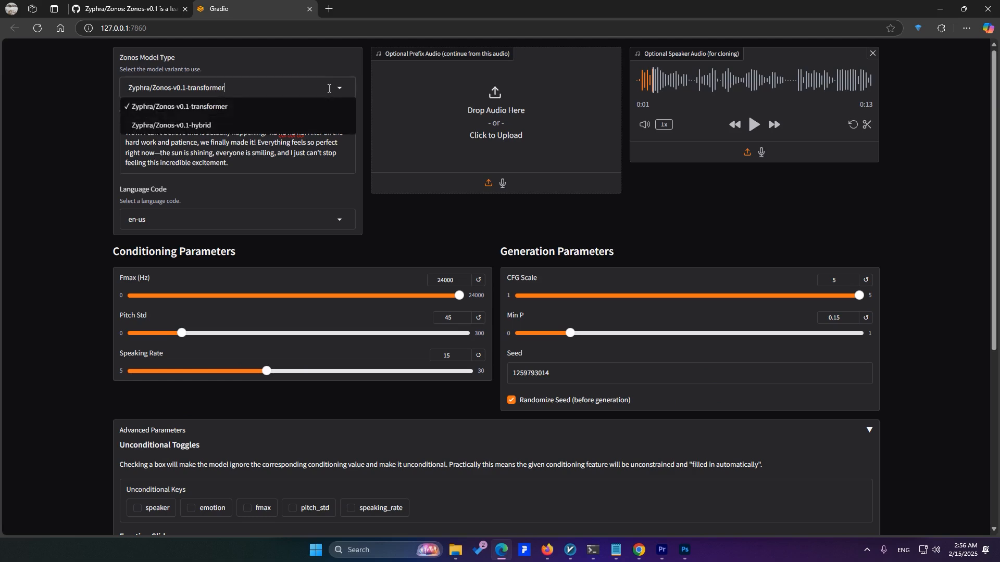
click(279, 125)
scroll(302, 402, down, 4)
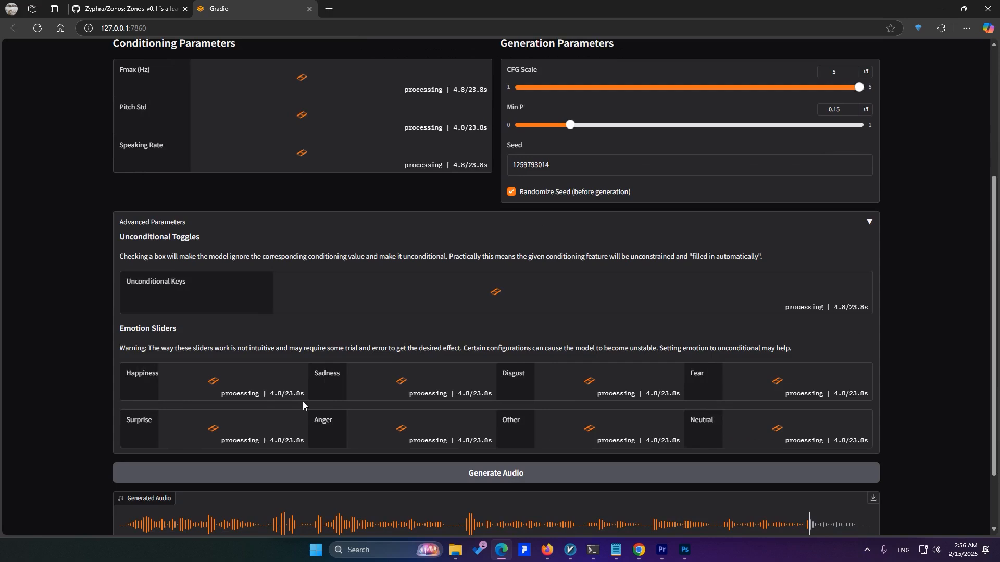